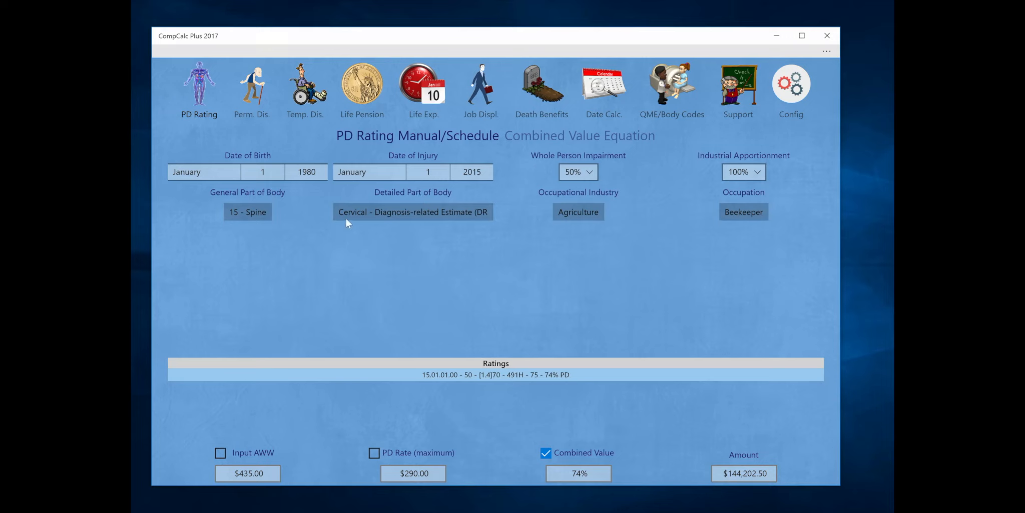
# - Set the general part of body to 11 - Ear, nose & throat and open its list of detailed body parts
pyautogui.click(254, 211)
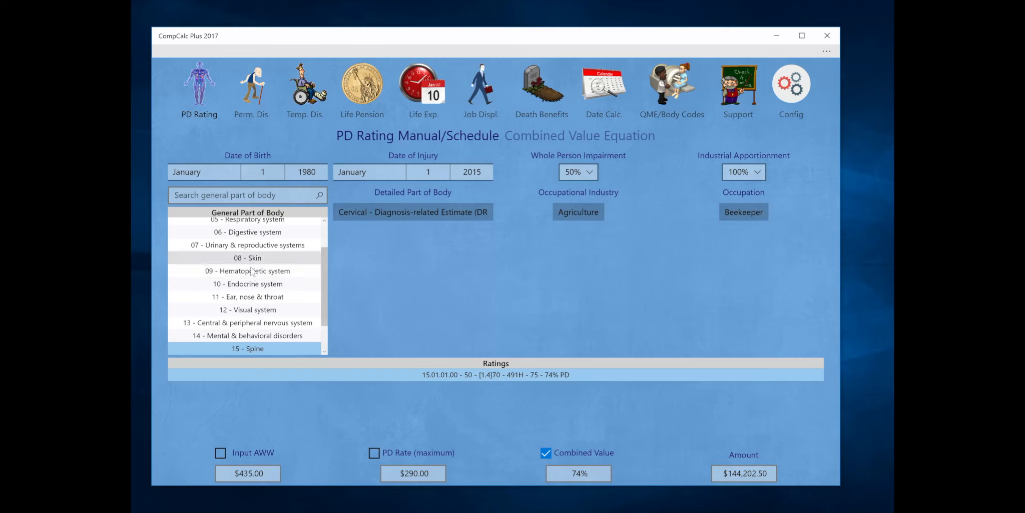
pyautogui.click(245, 297)
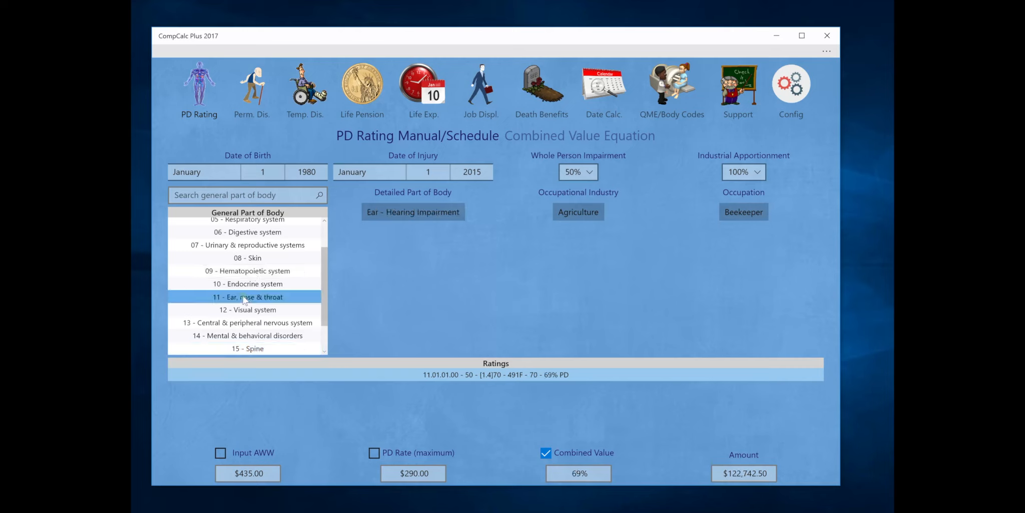
pyautogui.click(419, 213)
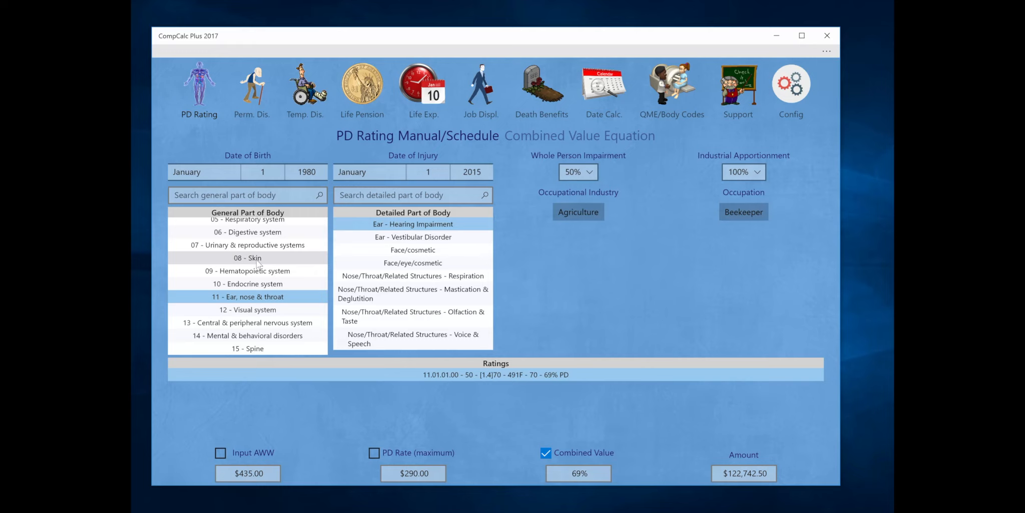
# - Set the general part of body to 15 - Spine and, searching for "lumb", the detailed part to Lumbar Diagnosis-related Estimate
pyautogui.click(267, 349)
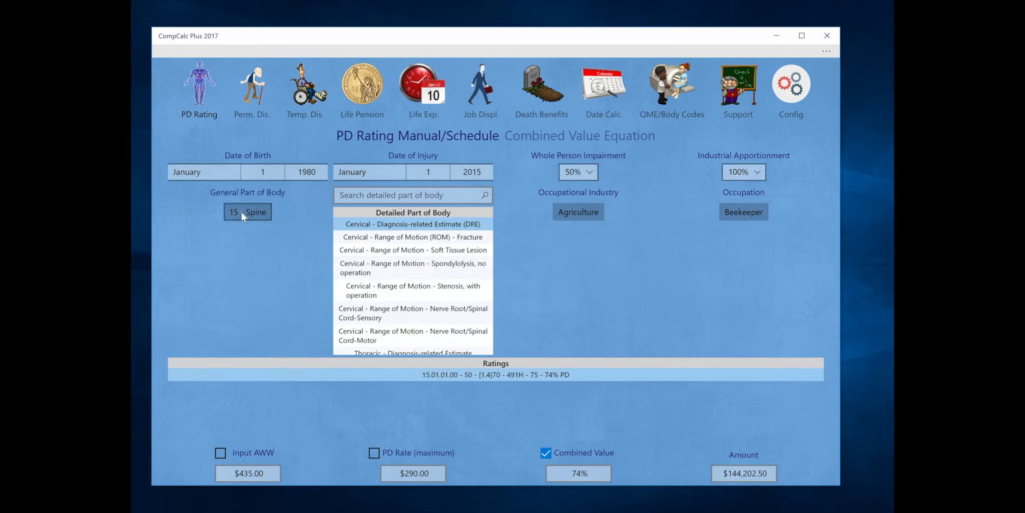
pyautogui.click(242, 211)
pyautogui.scroll(-10, 393, 283)
pyautogui.scroll(-4, 393, 283)
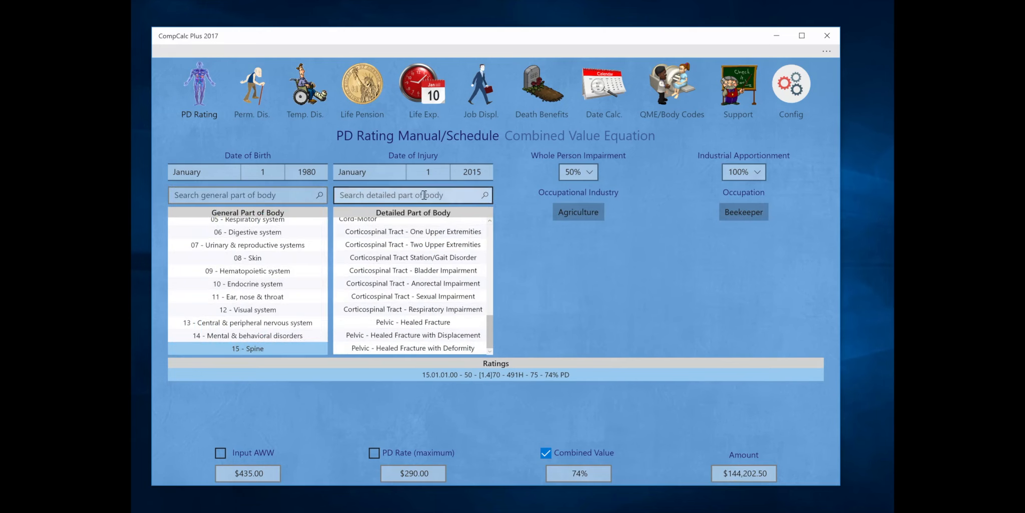
pyautogui.click(424, 194)
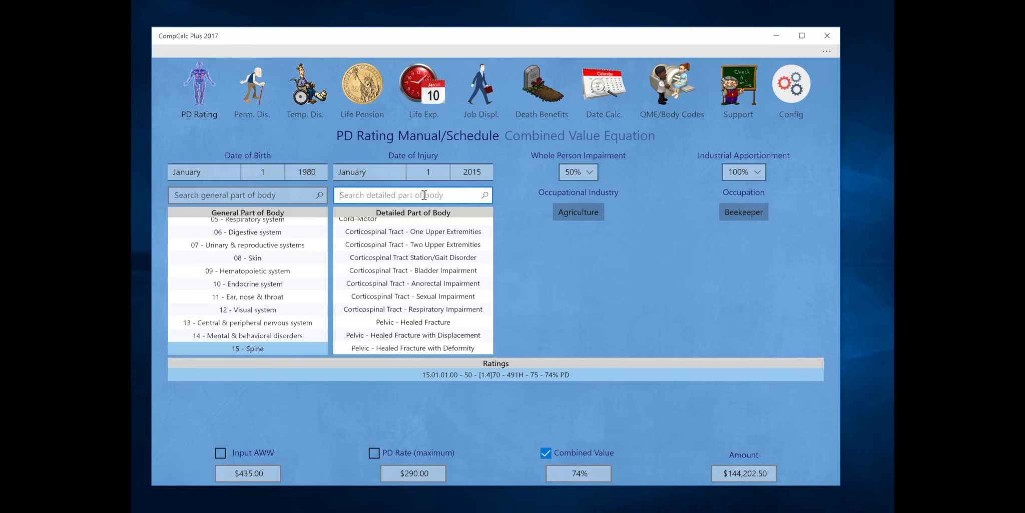
pyautogui.write('lumb')
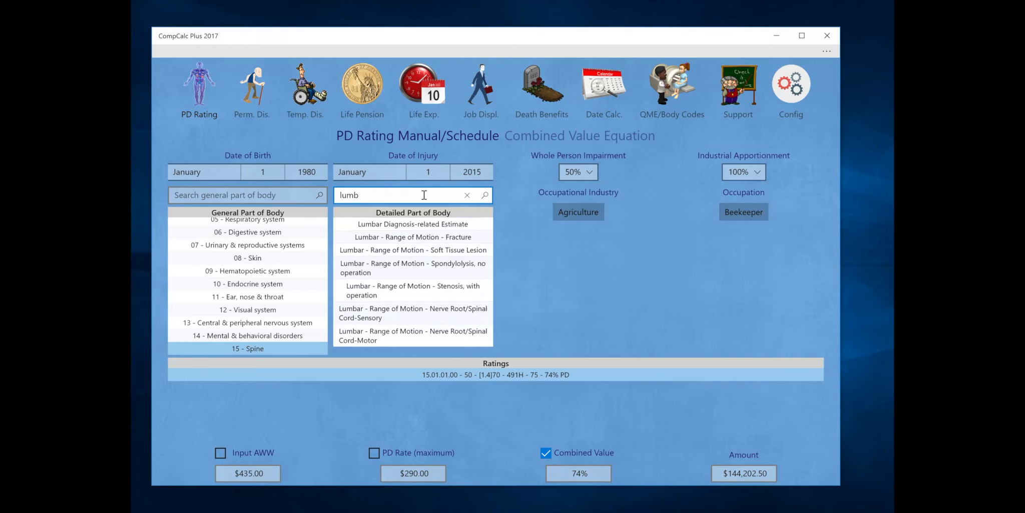
pyautogui.click(410, 227)
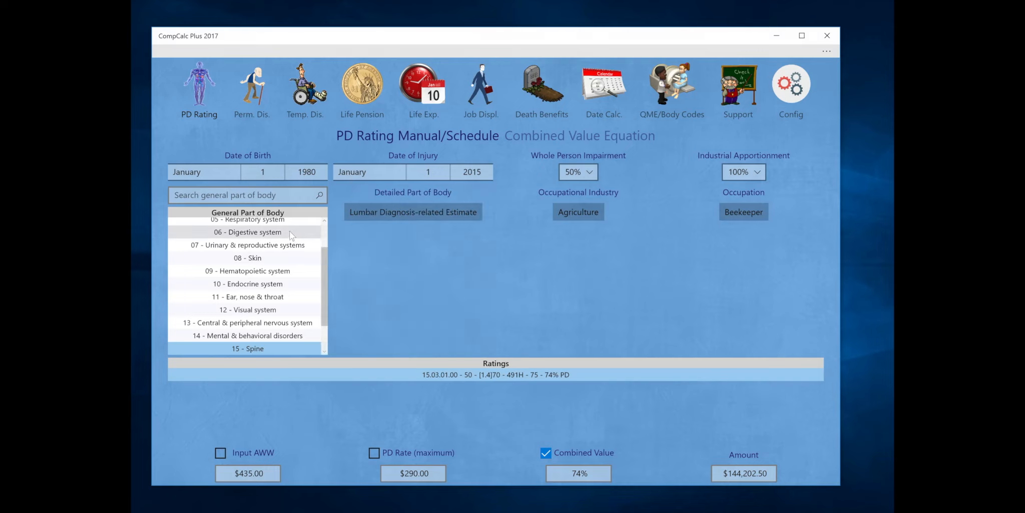
pyautogui.click(251, 346)
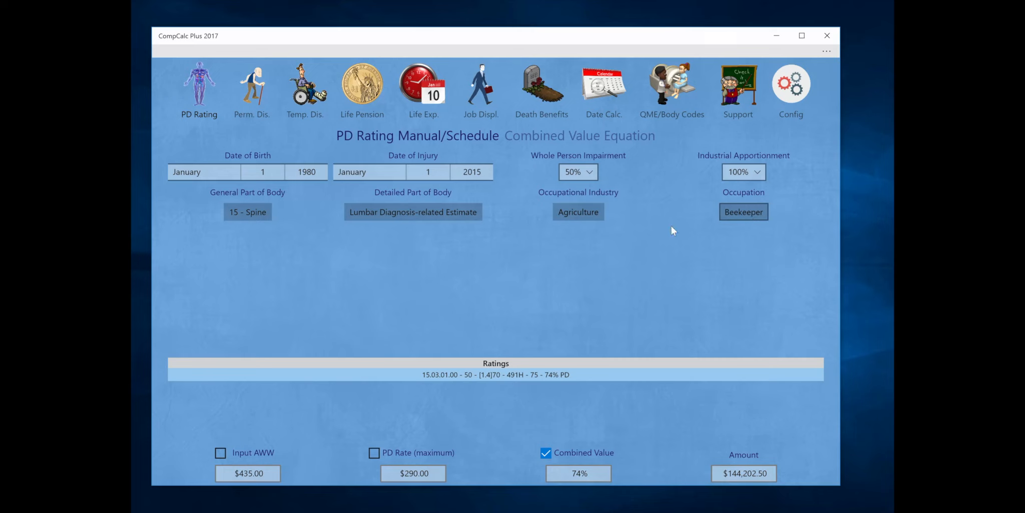
# - Set the occupational industry to Any Industry and look through the occupations offered for it
pyautogui.click(561, 214)
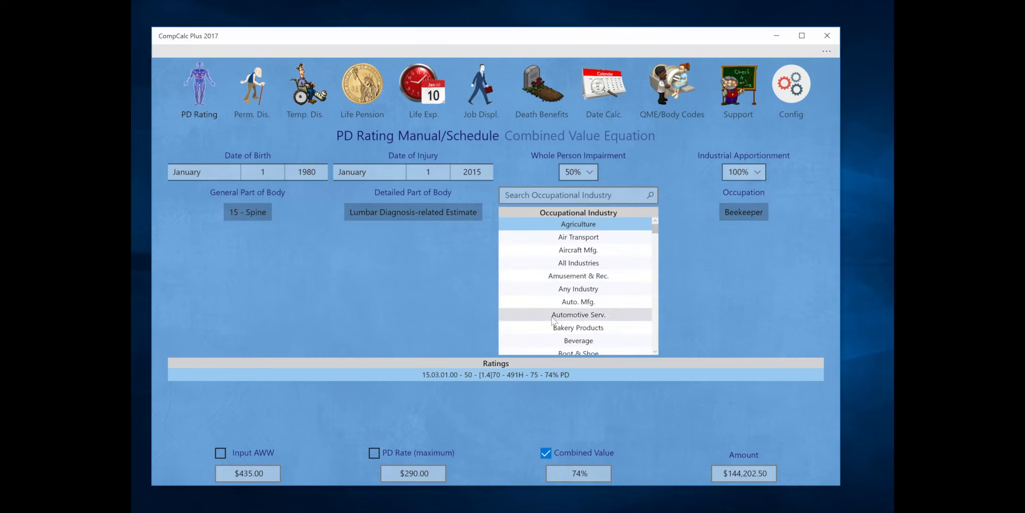
pyautogui.click(574, 290)
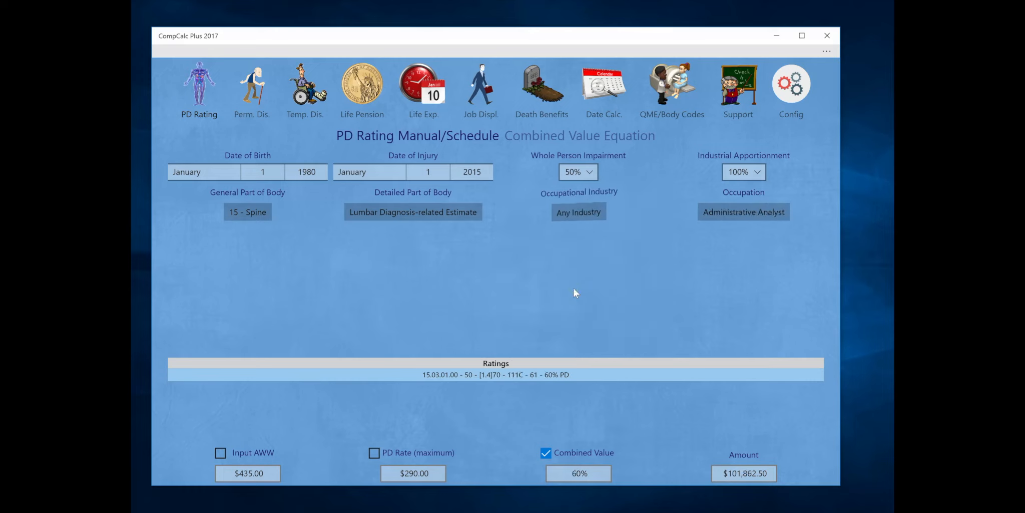
pyautogui.rightClick(740, 210)
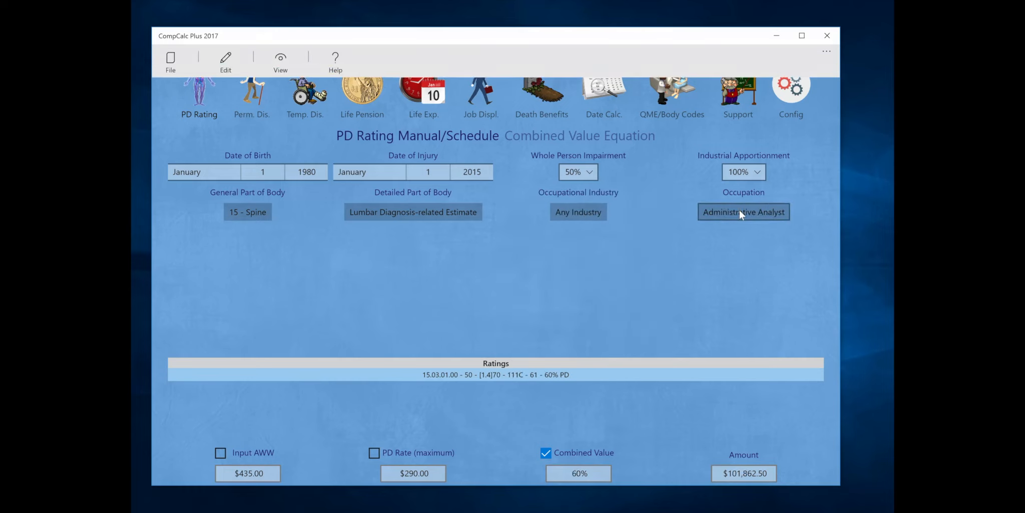
pyautogui.click(740, 210)
pyautogui.click(722, 215)
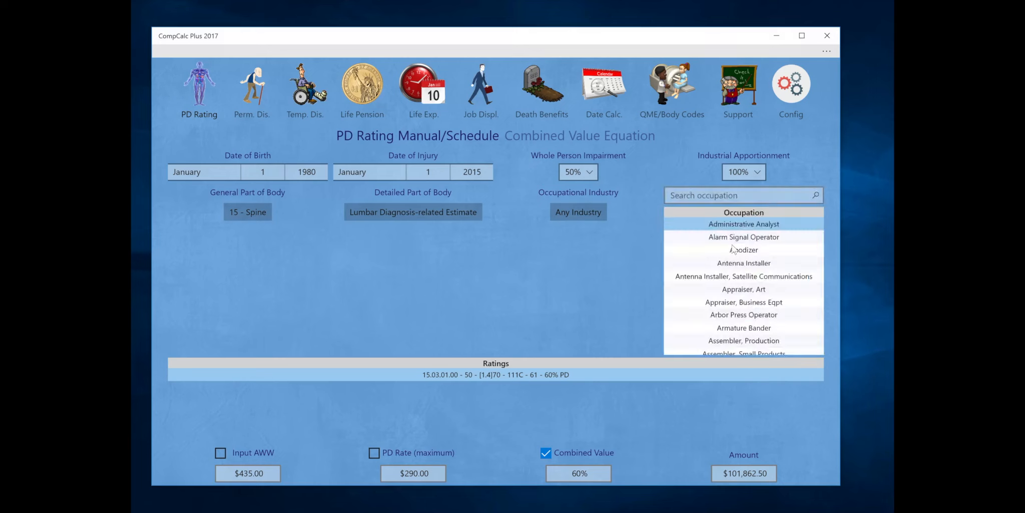
pyautogui.scroll(-15, 739, 279)
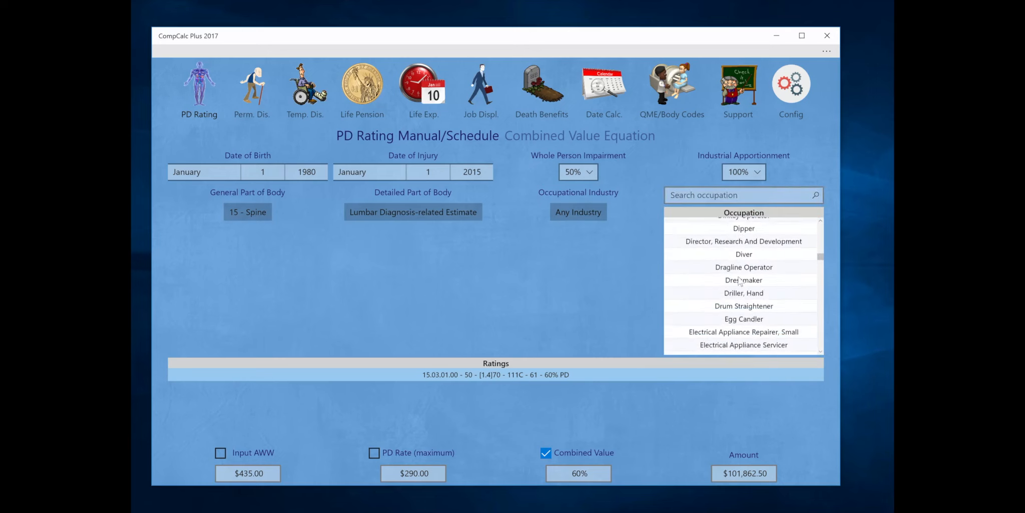
pyautogui.scroll(-3, 739, 281)
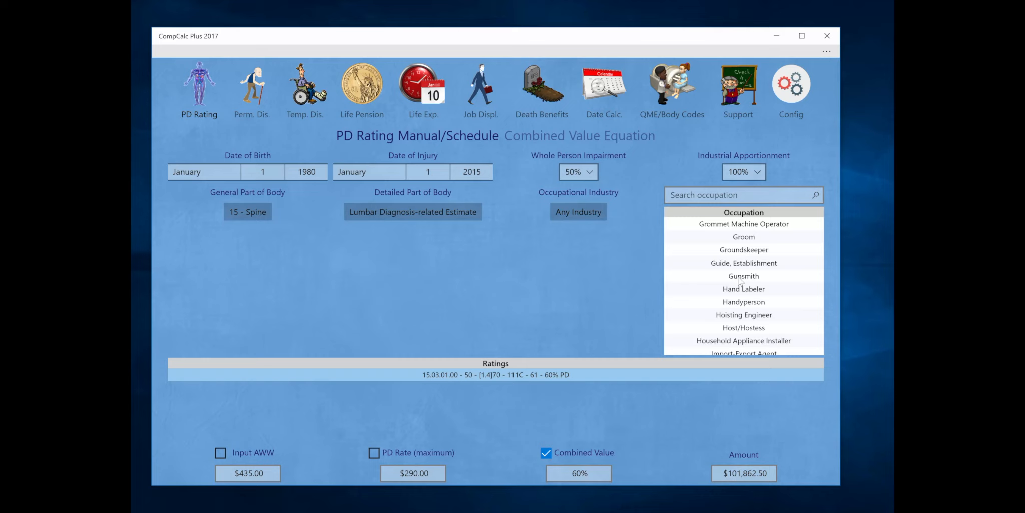
# - Change the occupational industry to Aircraft Mfg. and look through its occupations
pyautogui.click(570, 212)
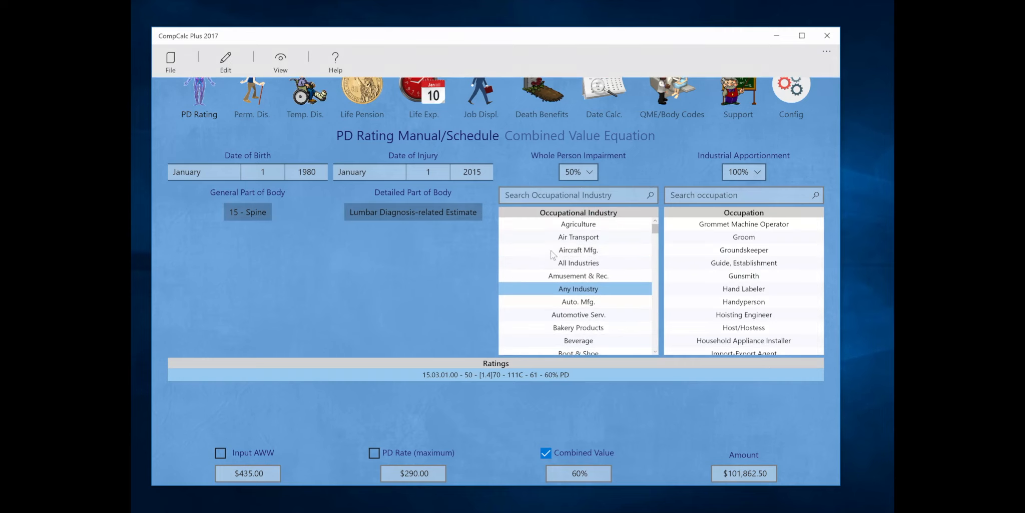
pyautogui.click(550, 252)
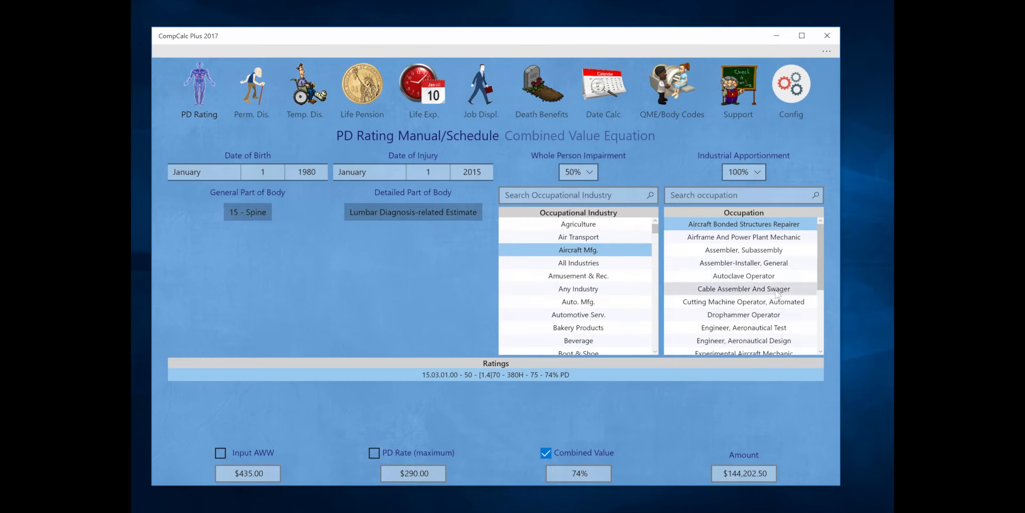
pyautogui.scroll(-5, 776, 296)
pyautogui.scroll(5, 776, 294)
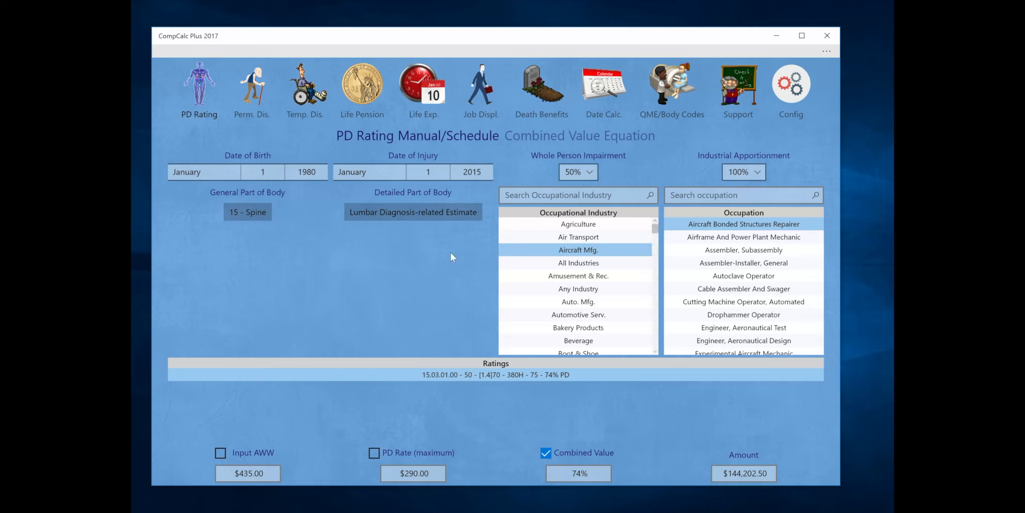
# - Switch the rating to occupational groups, look through the group descriptions, and return to occupational industries
pyautogui.click(530, 211)
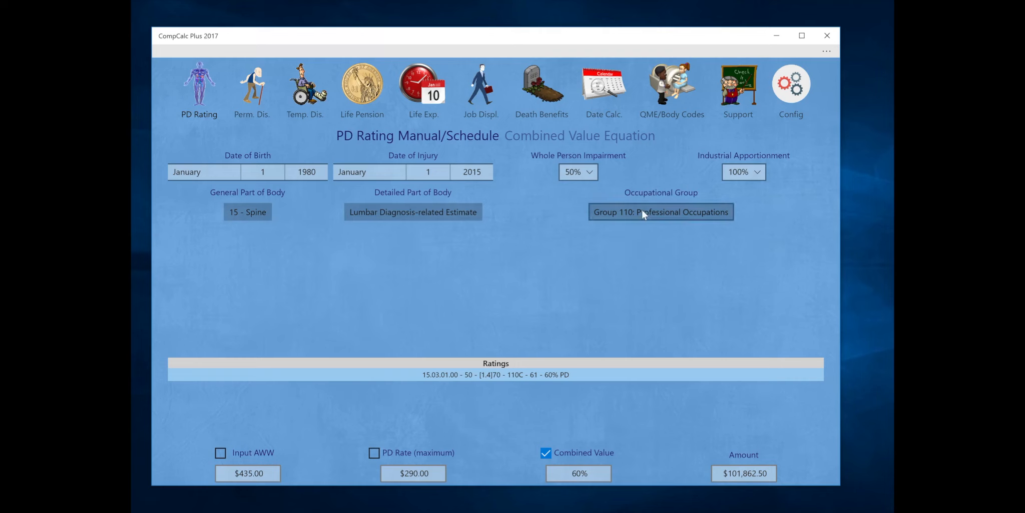
pyautogui.click(645, 211)
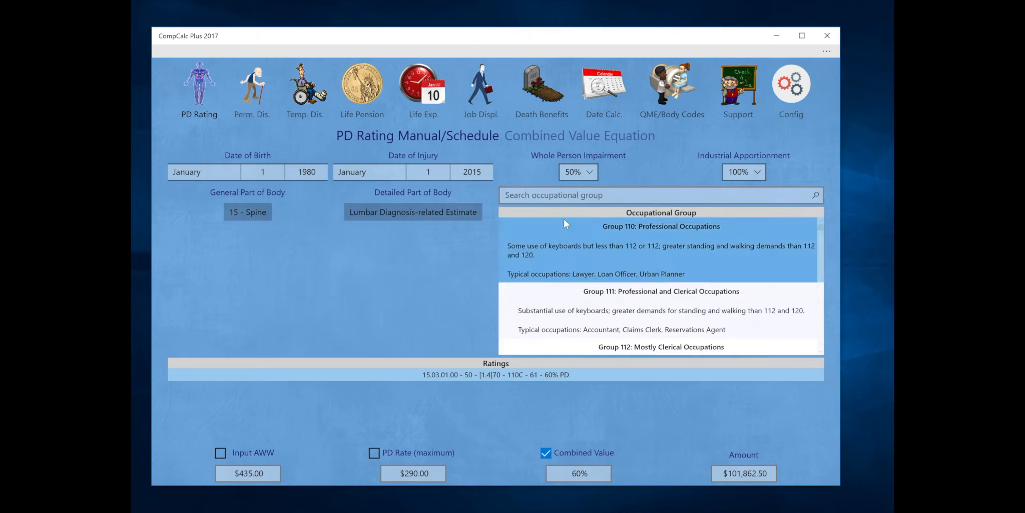
pyautogui.click(666, 215)
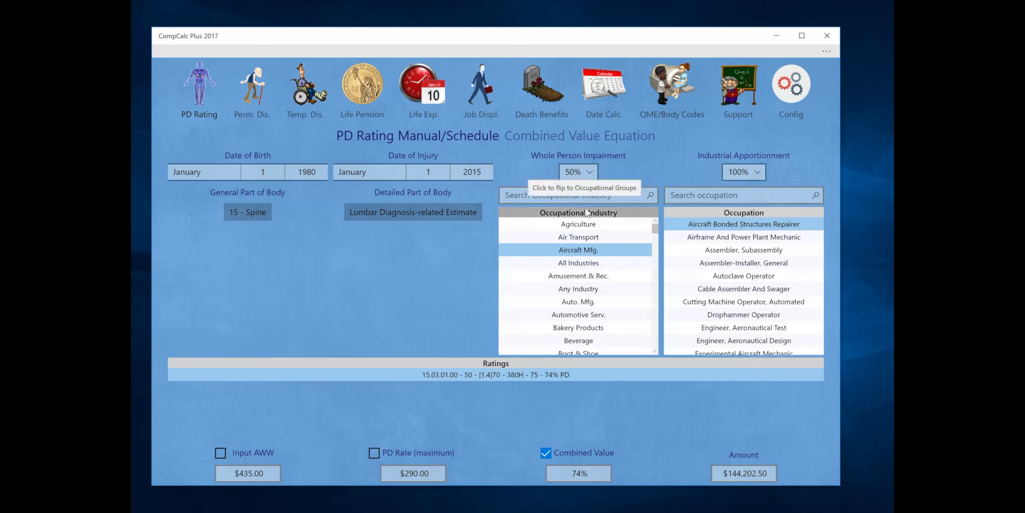
pyautogui.click(586, 211)
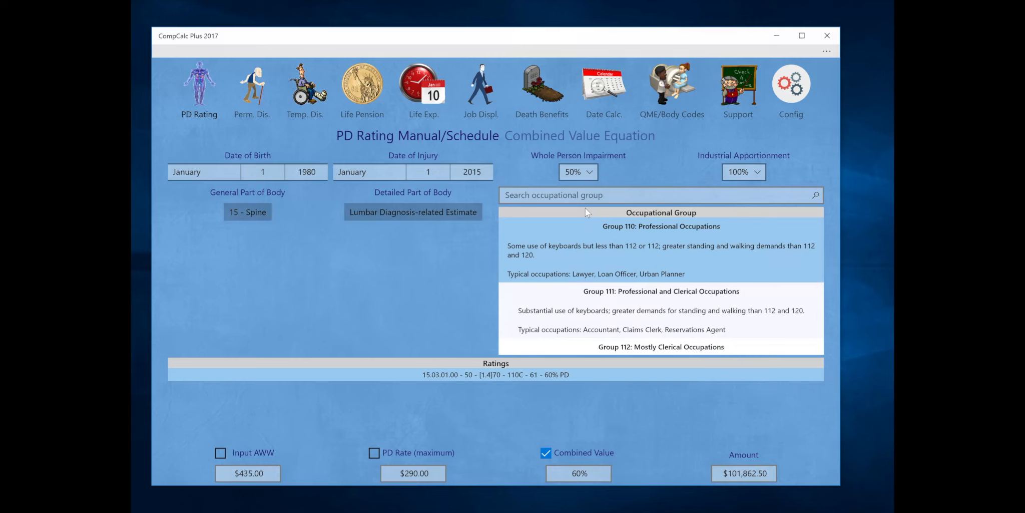
pyautogui.scroll(-10, 625, 267)
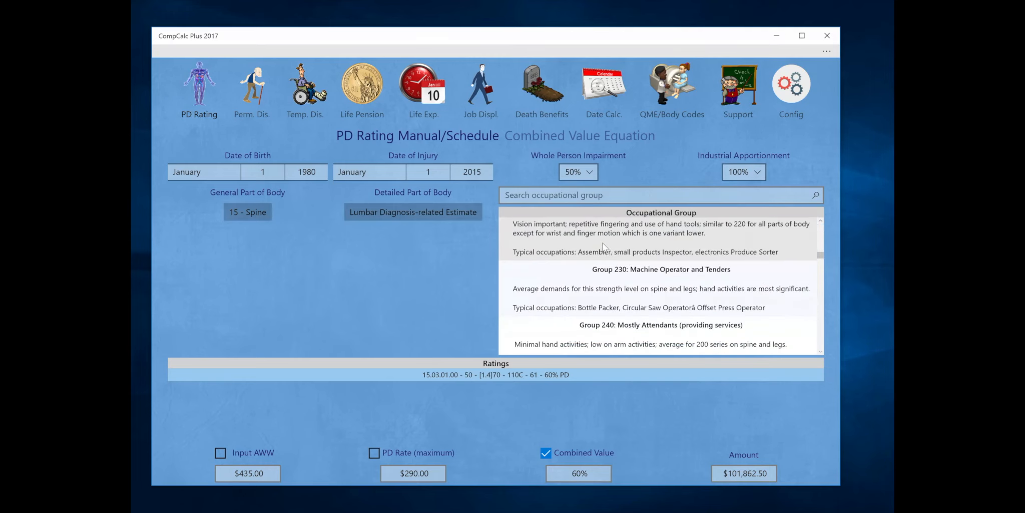
pyautogui.click(605, 193)
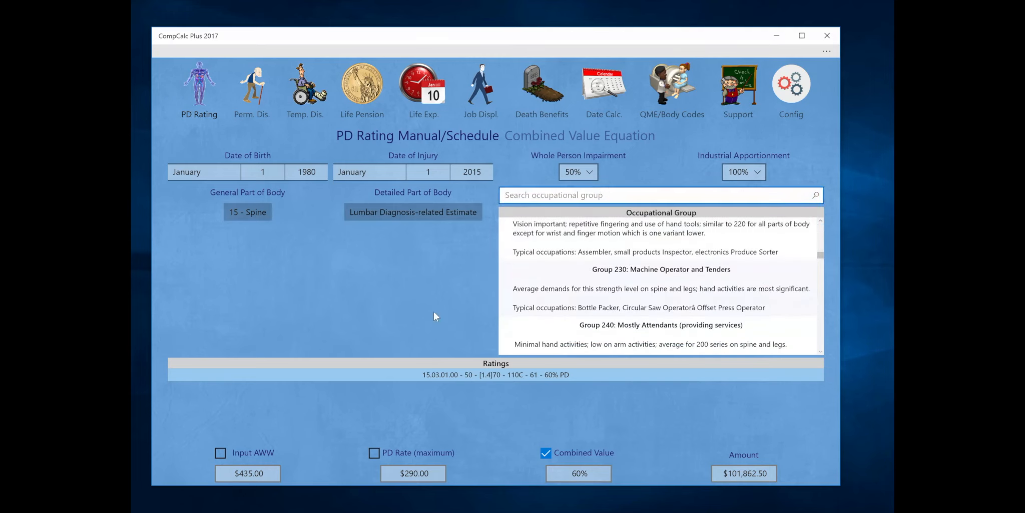
pyautogui.click(415, 302)
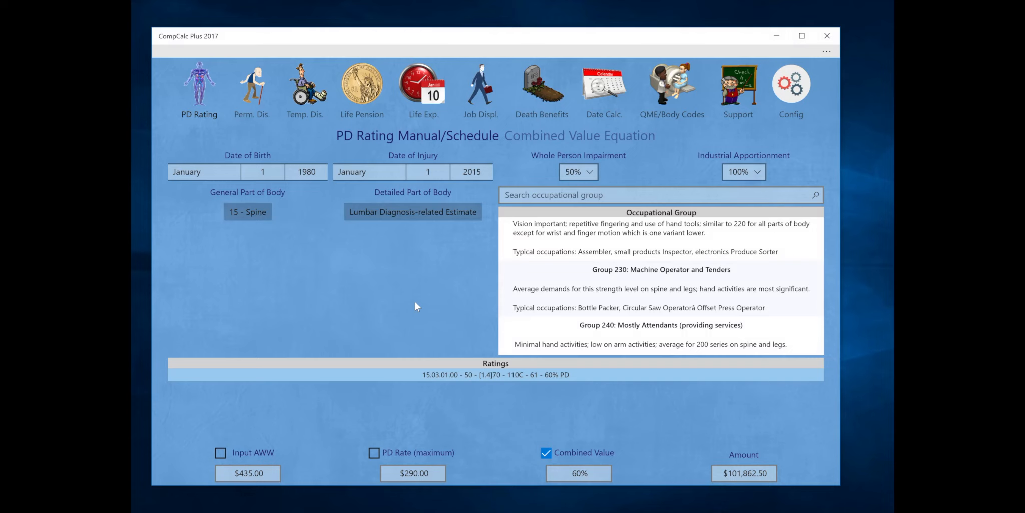
pyautogui.click(665, 213)
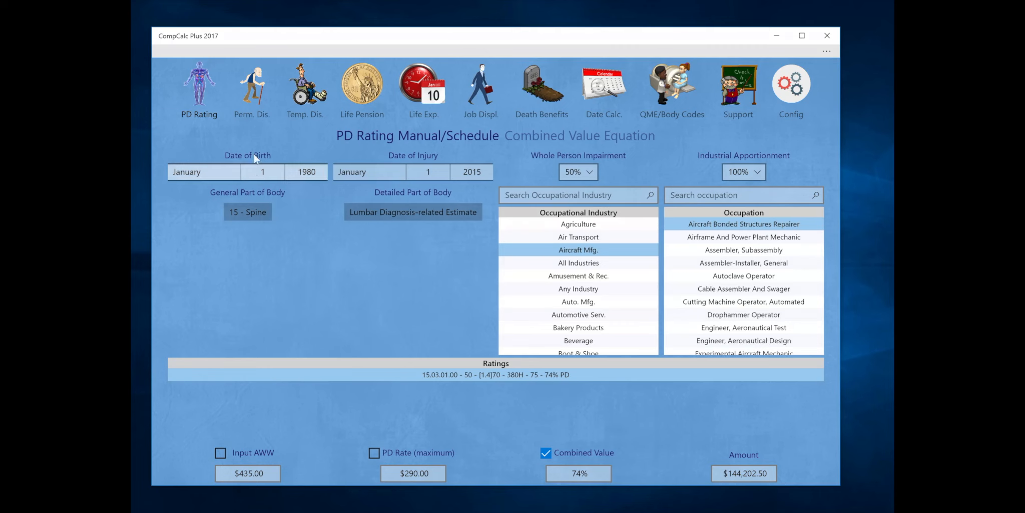
# - Open the Permanent Disability Indemnity calculator and read through its Labor Code references and the Guzman/Ogilvie law summary
pyautogui.click(256, 94)
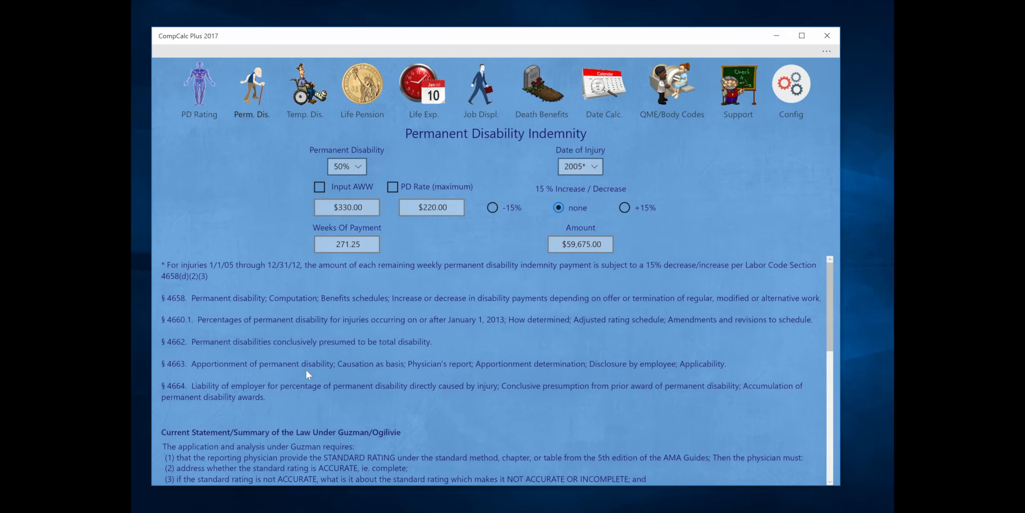
pyautogui.scroll(-10, 306, 370)
pyautogui.scroll(10, 306, 369)
pyautogui.scroll(-10, 306, 369)
pyautogui.scroll(-2, 306, 369)
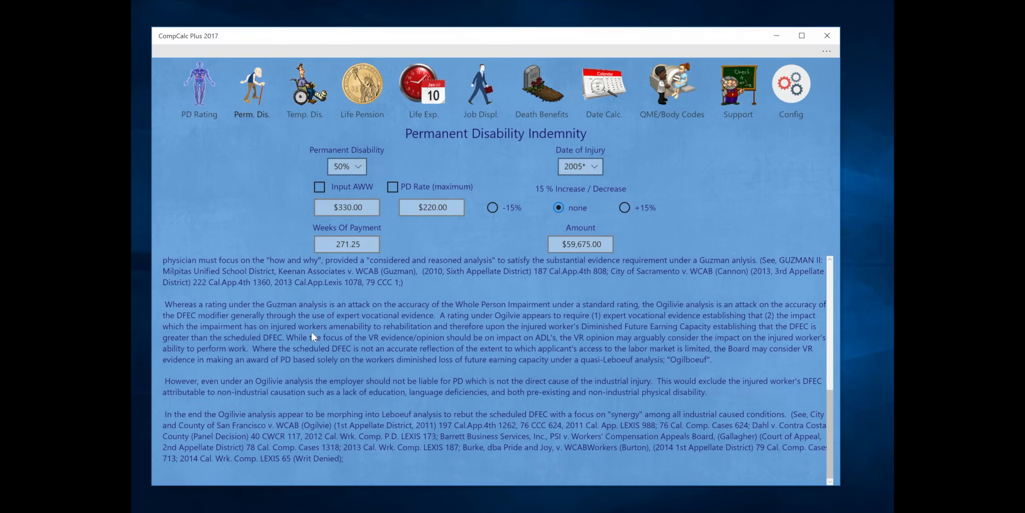
pyautogui.scroll(5, 312, 332)
pyautogui.scroll(-1, 311, 333)
pyautogui.scroll(-7, 311, 331)
pyautogui.scroll(6, 296, 311)
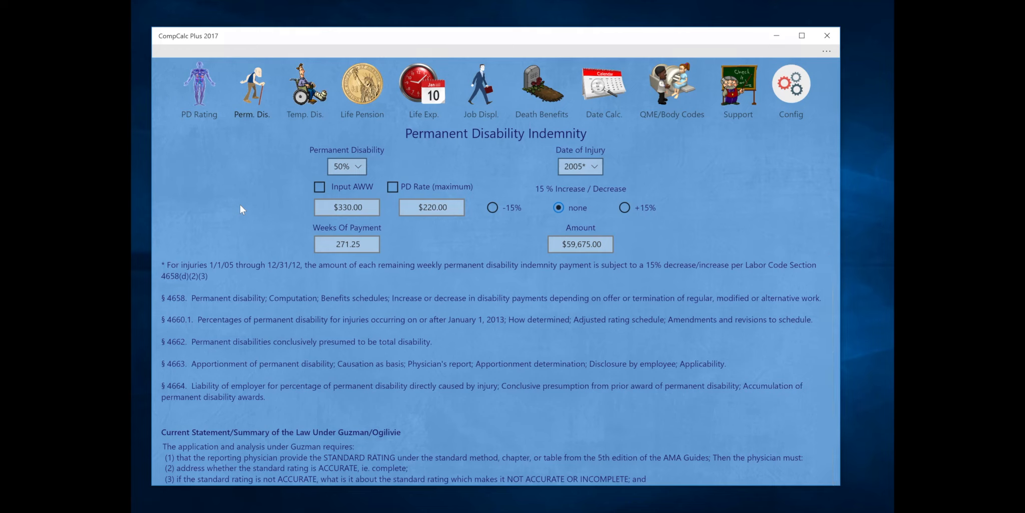
# - Try 2013 as the indemnity's date of injury, and set it to 2006 - 2012*
pyautogui.click(598, 166)
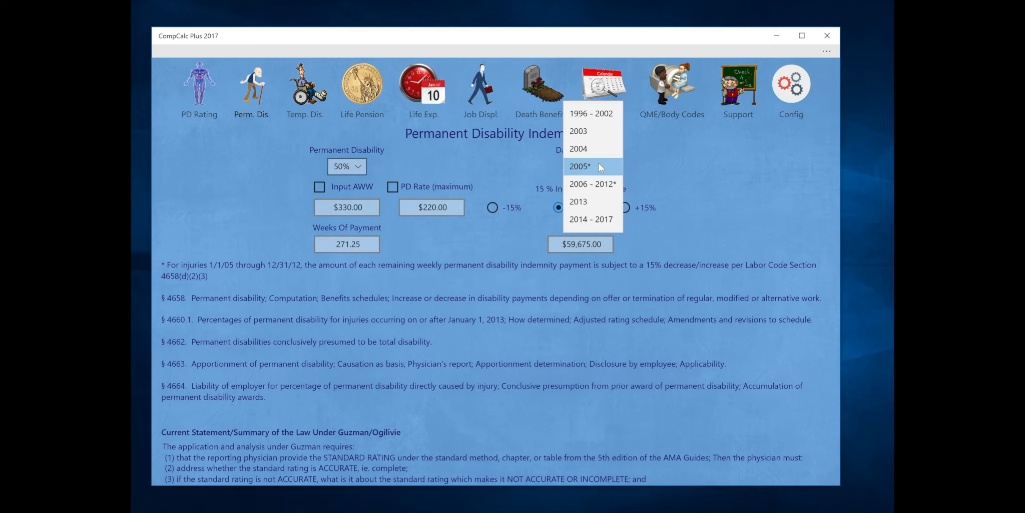
pyautogui.click(581, 202)
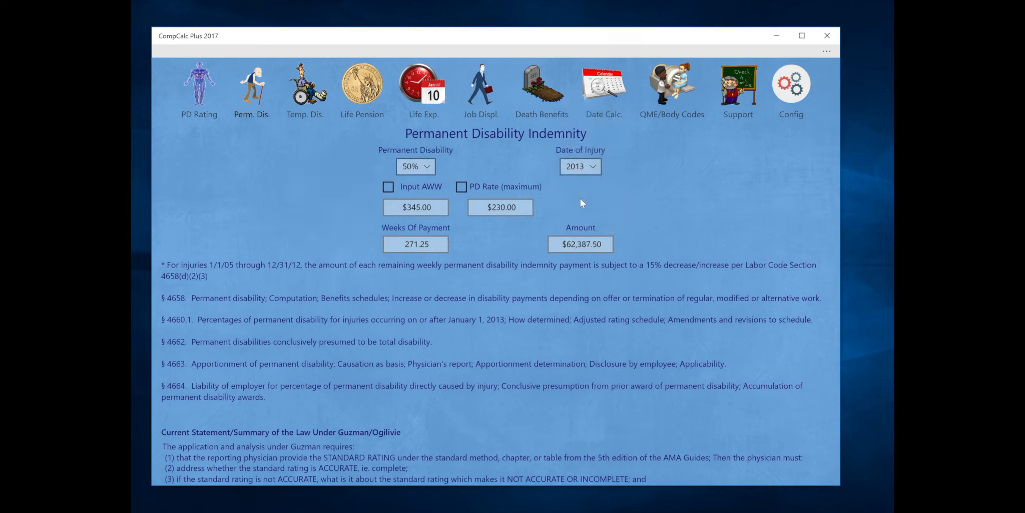
pyautogui.click(596, 168)
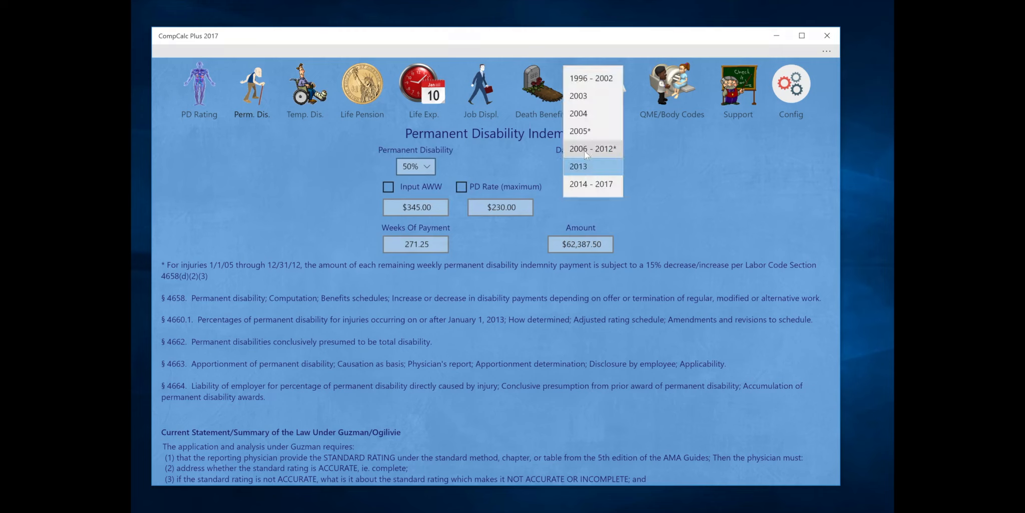
pyautogui.click(584, 151)
# - Apply the -15% and the +15% payment adjustment in turn, and reset the adjustment to none
pyautogui.click(493, 207)
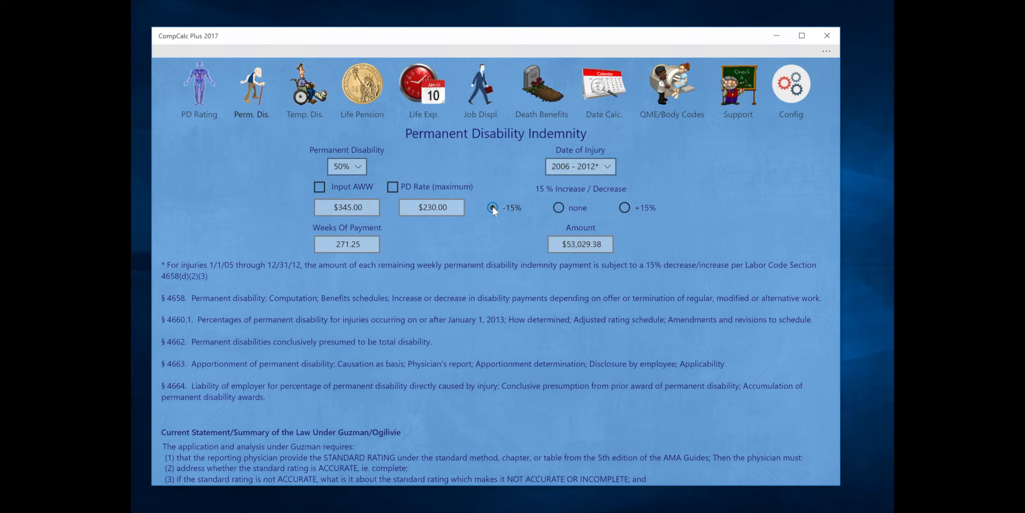
pyautogui.rightClick(557, 207)
pyautogui.rightClick(627, 205)
pyautogui.rightClick(622, 207)
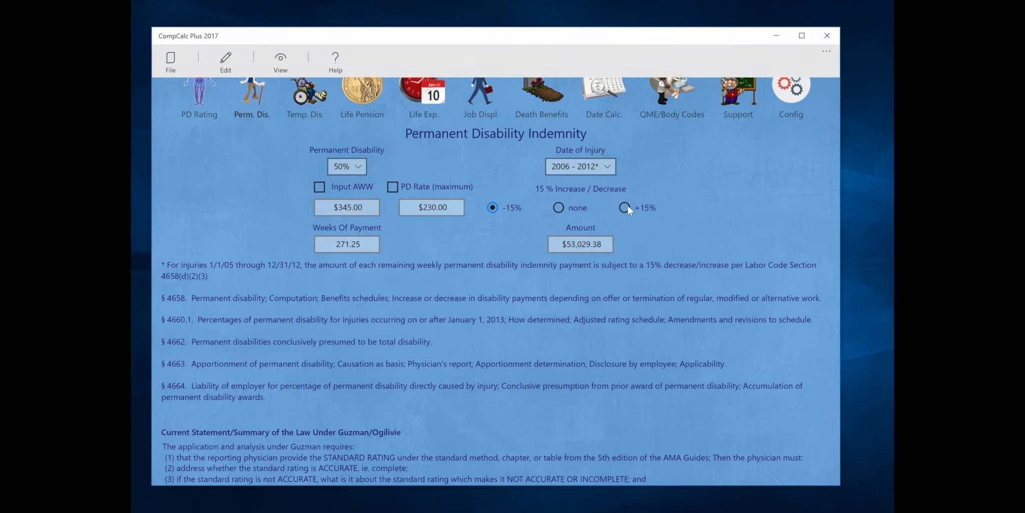
pyautogui.click(624, 205)
pyautogui.click(624, 206)
pyautogui.click(558, 206)
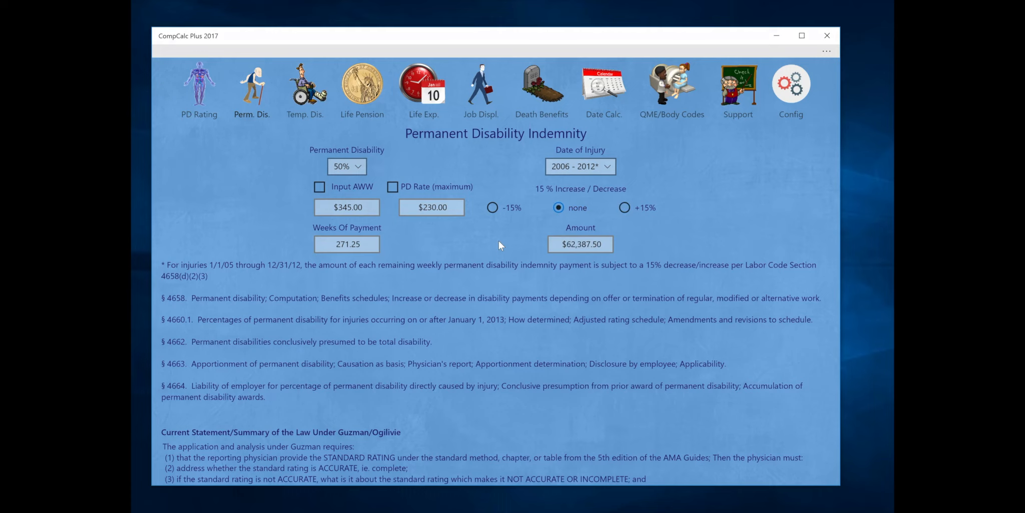
# - Set the permanent disability percentage in the indemnity calculator to 100%
pyautogui.click(358, 167)
pyautogui.scroll(-6, 353, 260)
pyautogui.scroll(-7, 353, 261)
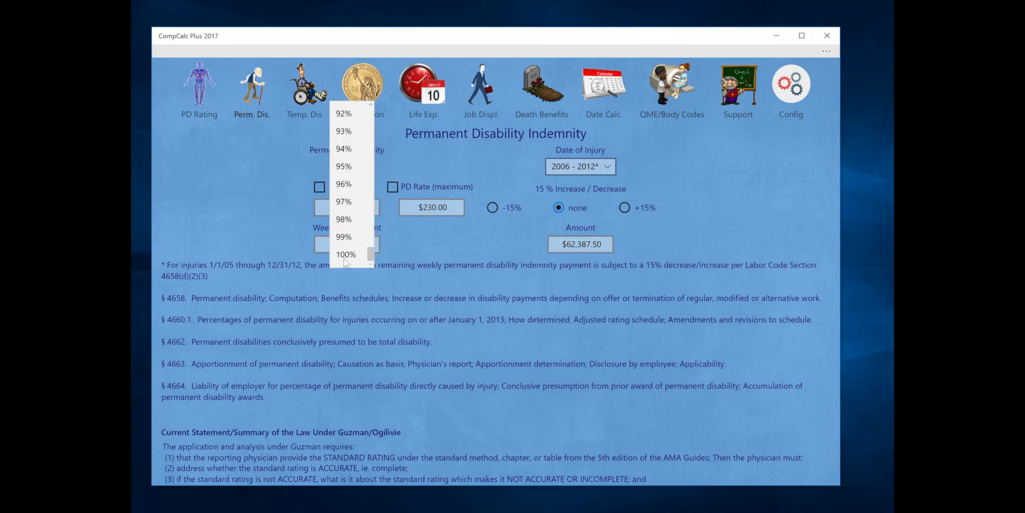
pyautogui.click(338, 254)
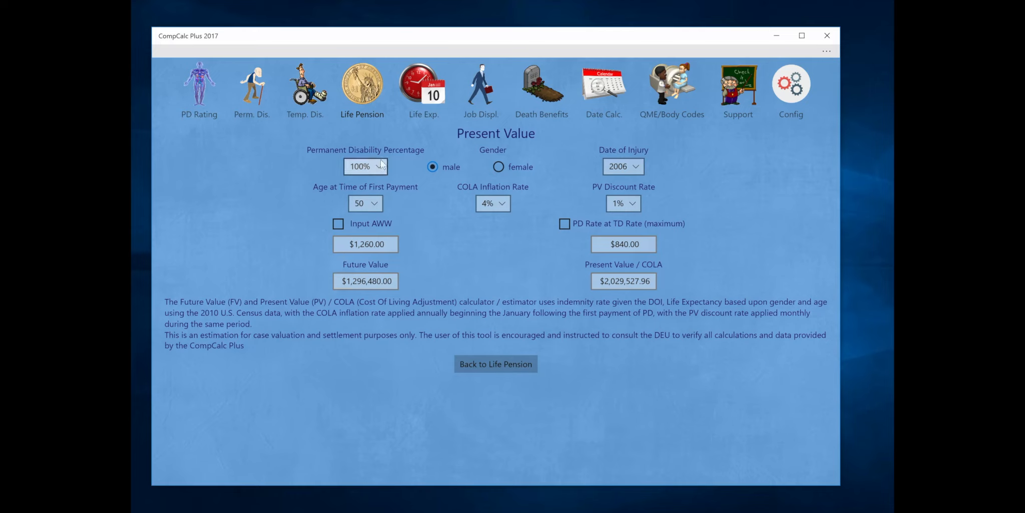
# - In the life pension present value calculator, set gender to female, date of injury to 2008 and age at first payment to 60
pyautogui.click(498, 166)
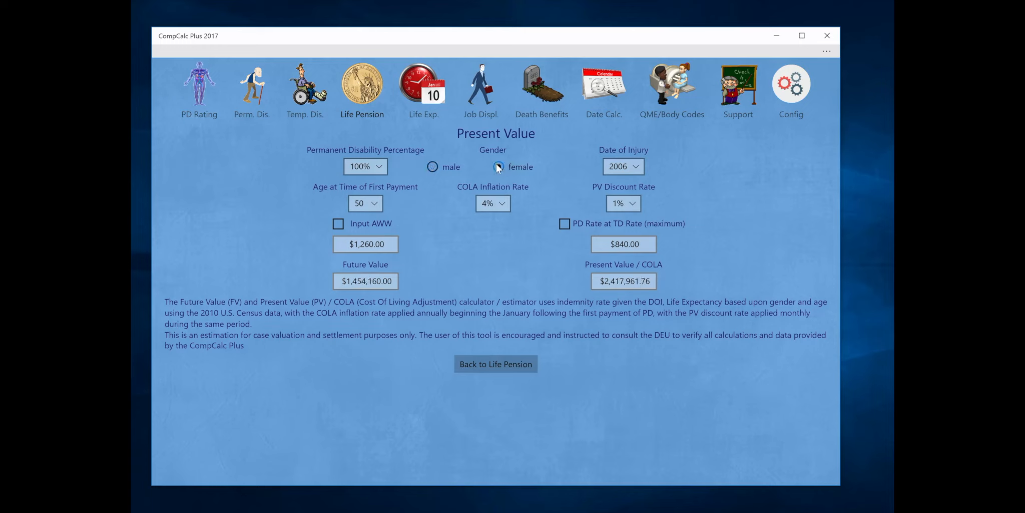
pyautogui.click(638, 171)
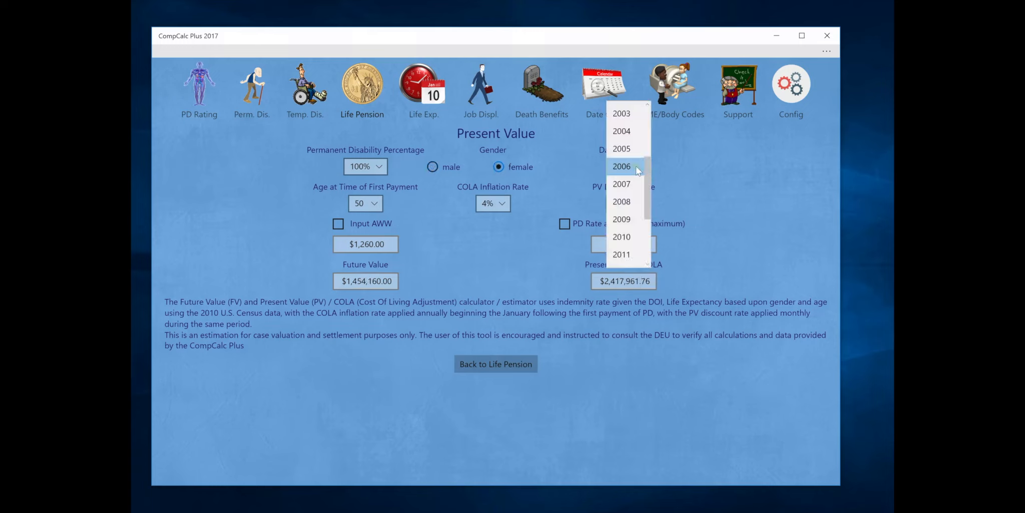
pyautogui.click(632, 201)
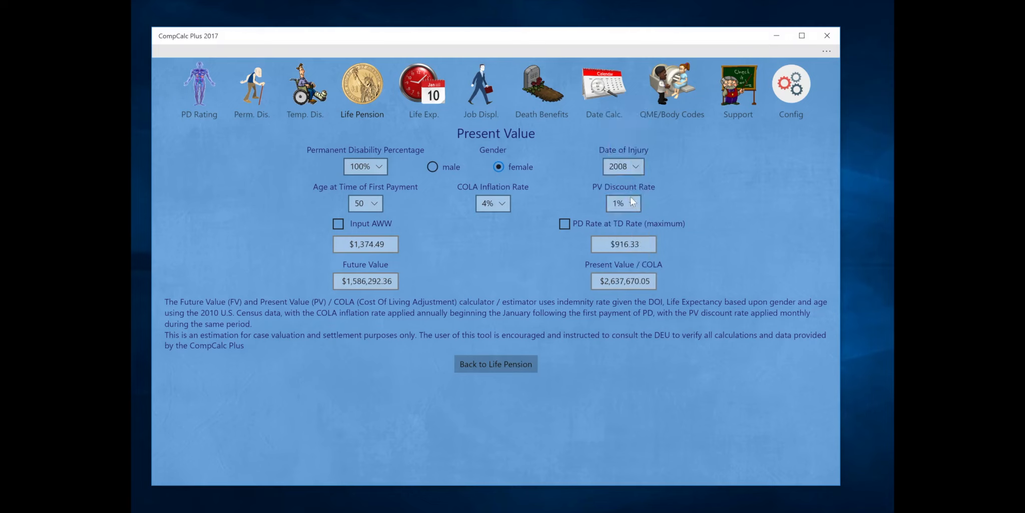
pyautogui.click(373, 203)
pyautogui.scroll(-2, 373, 292)
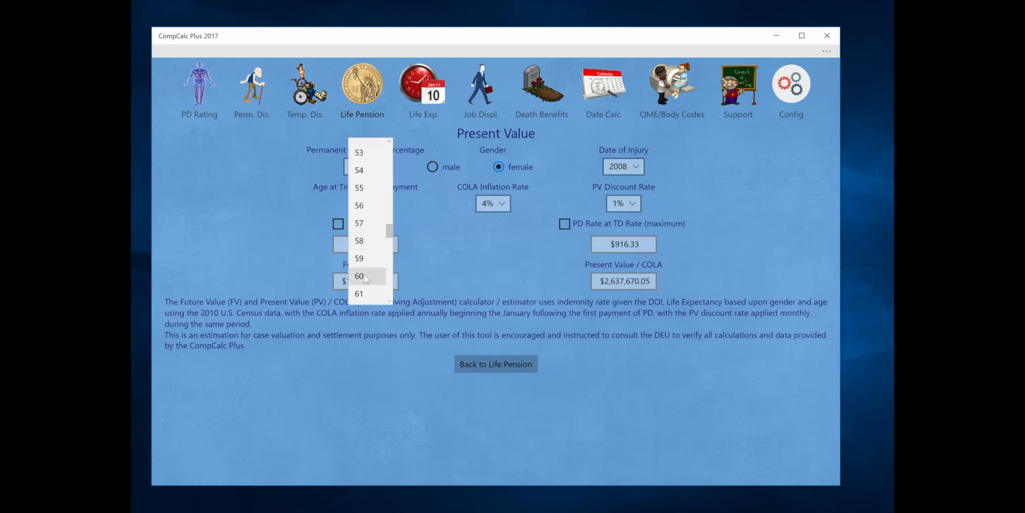
pyautogui.click(369, 277)
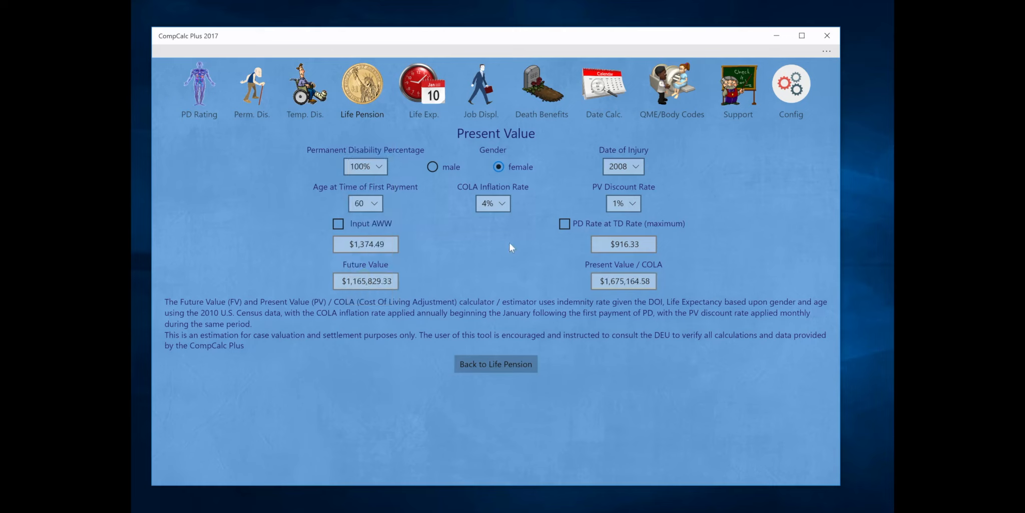
# - Set the COLA inflation rate to 3.5% and the PV discount rate to 1.5%
pyautogui.click(502, 204)
pyautogui.click(491, 169)
pyautogui.click(625, 203)
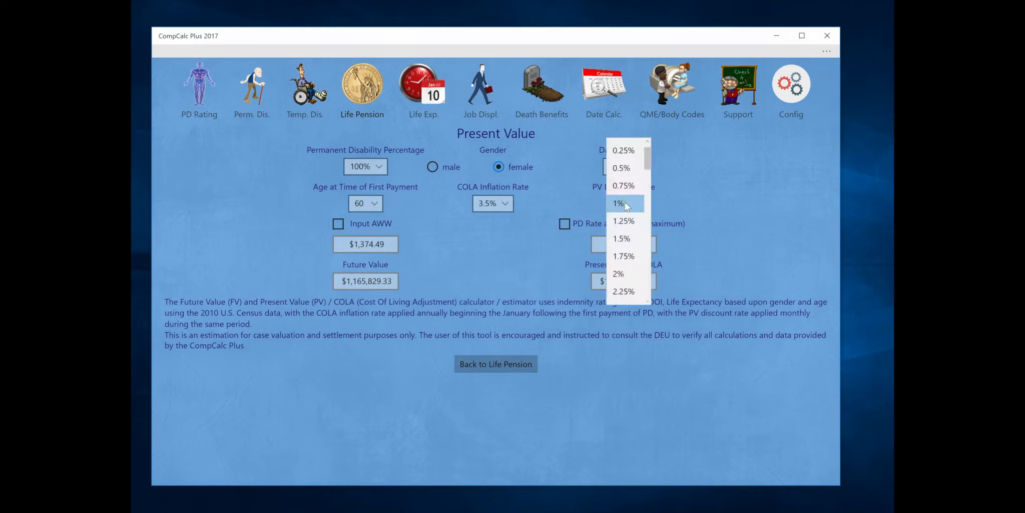
pyautogui.click(626, 240)
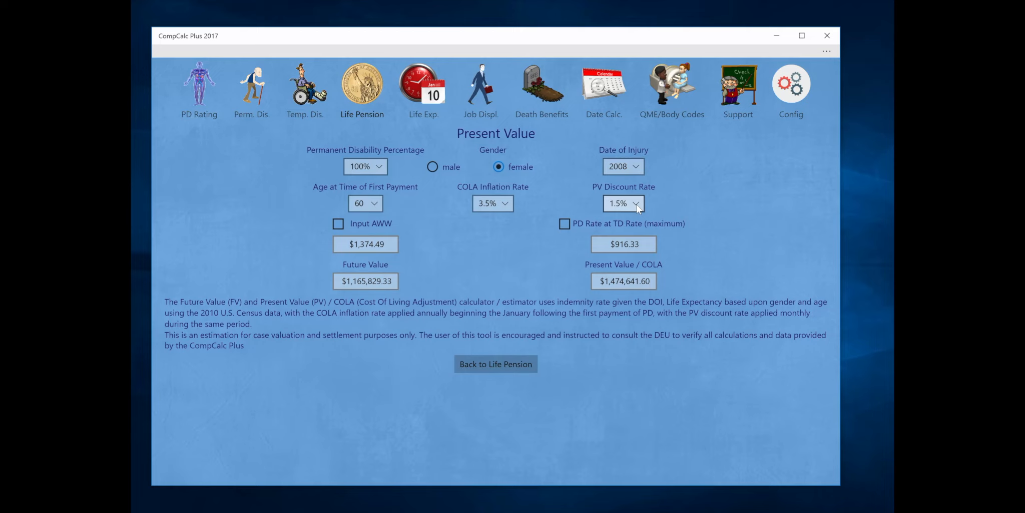
# - Try a COLA inflation rate of 1.5% in the present value calculation, and set it back to 3.5%
pyautogui.click(503, 203)
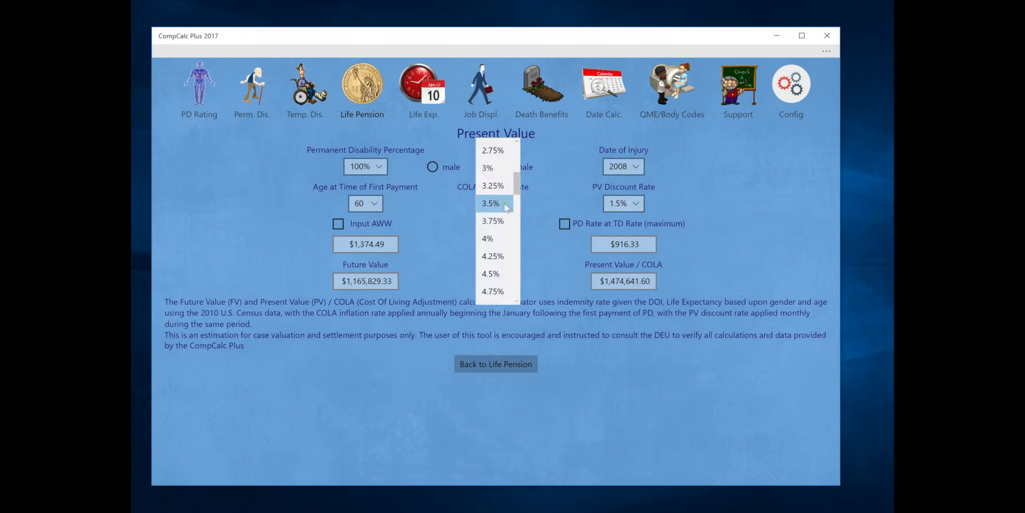
pyautogui.scroll(2, 495, 160)
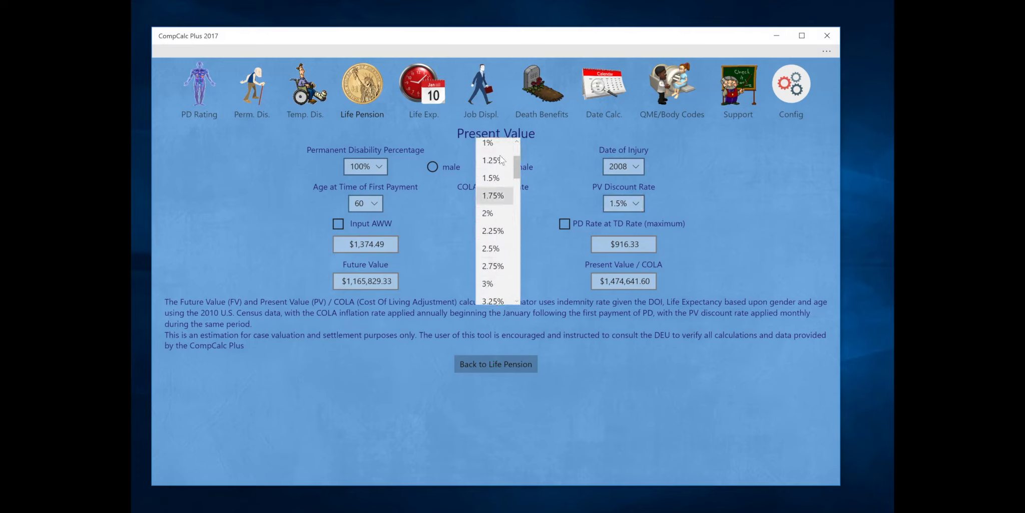
pyautogui.click(491, 178)
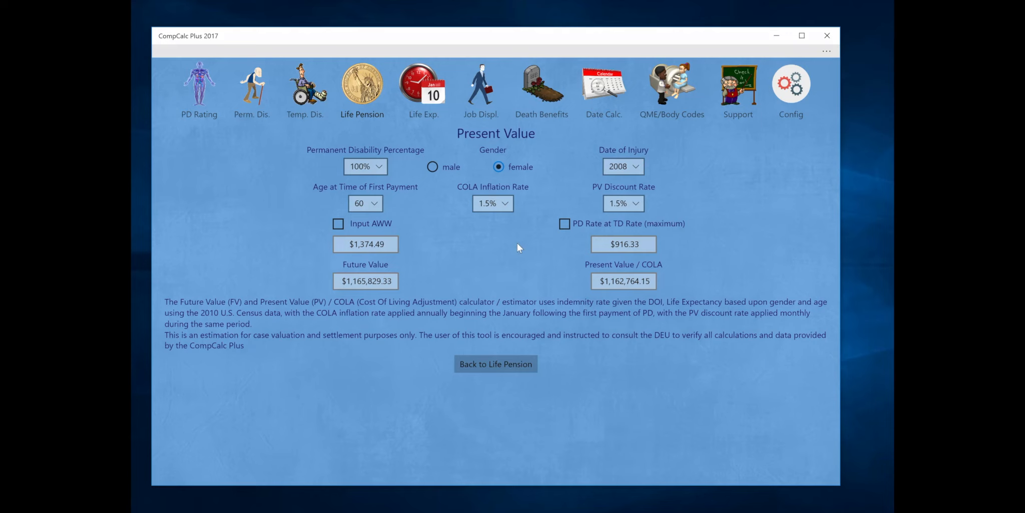
pyautogui.click(506, 204)
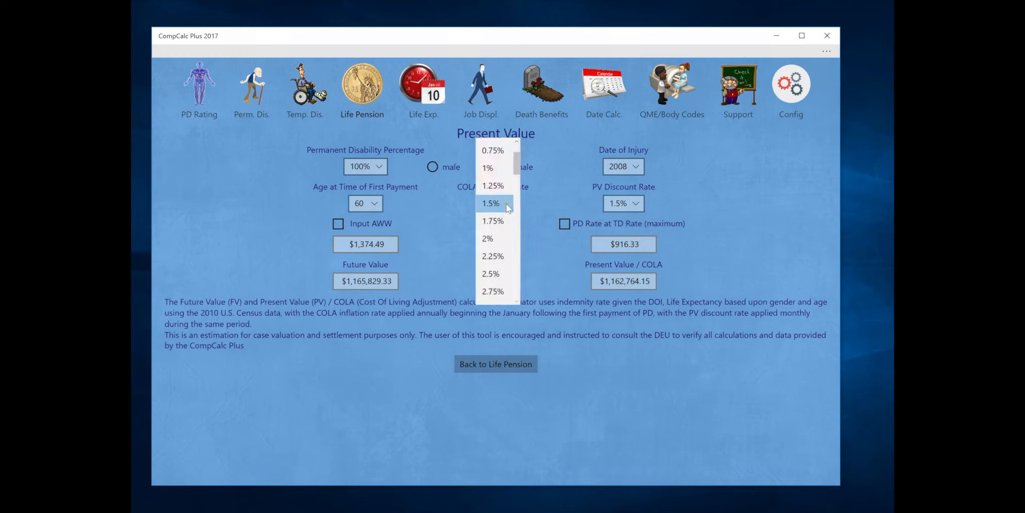
pyautogui.scroll(-3, 503, 277)
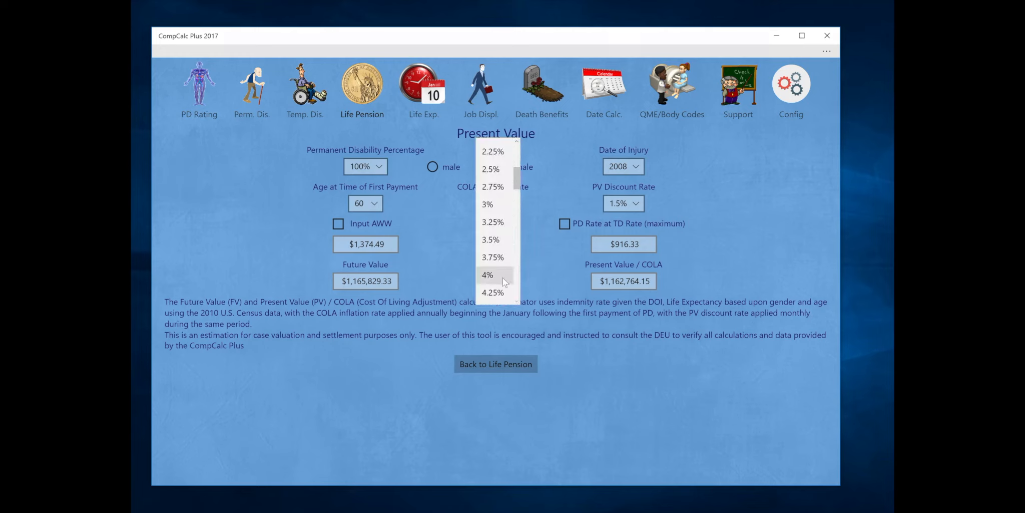
pyautogui.click(502, 242)
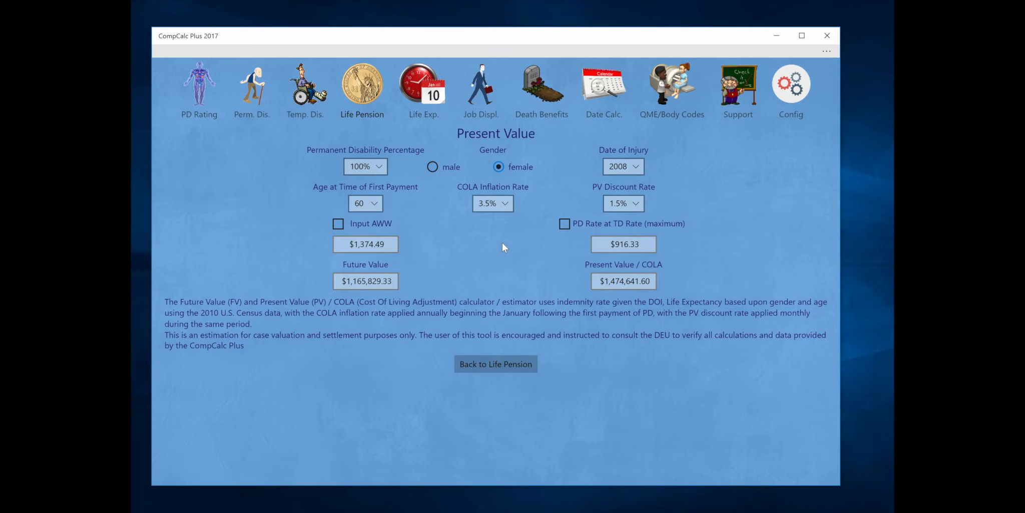
# - Return to the PD Rating calculator, turn Flip Tables off to show the selection lists, and turn it on again
pyautogui.click(198, 101)
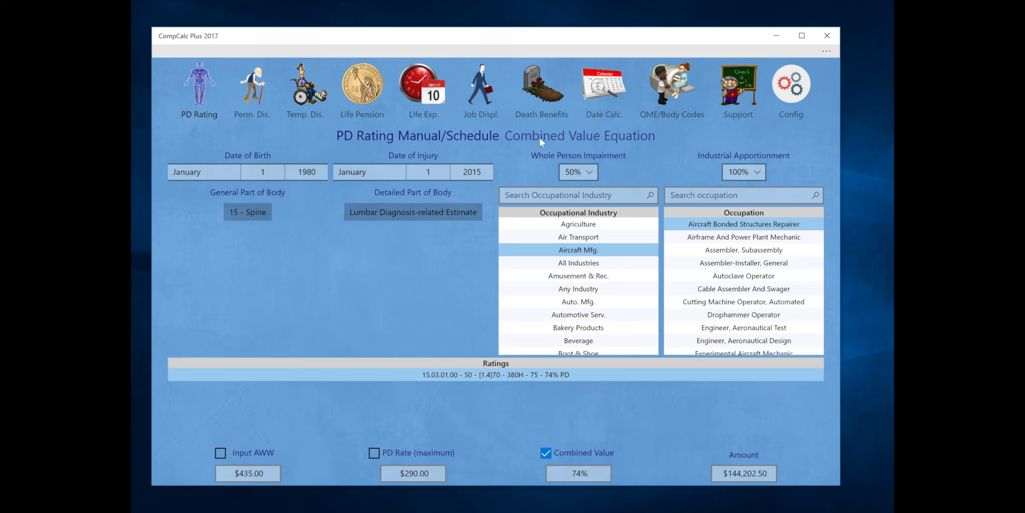
pyautogui.click(279, 49)
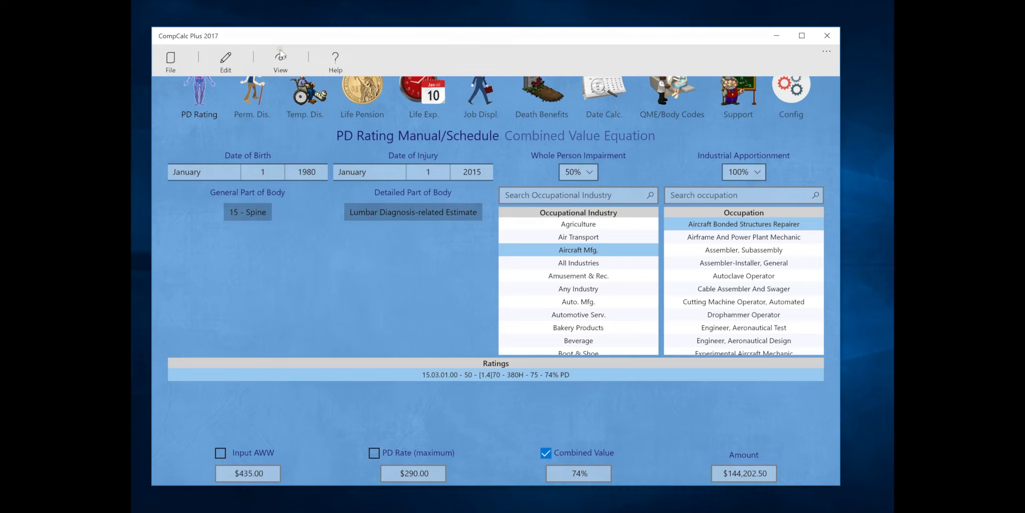
pyautogui.click(280, 57)
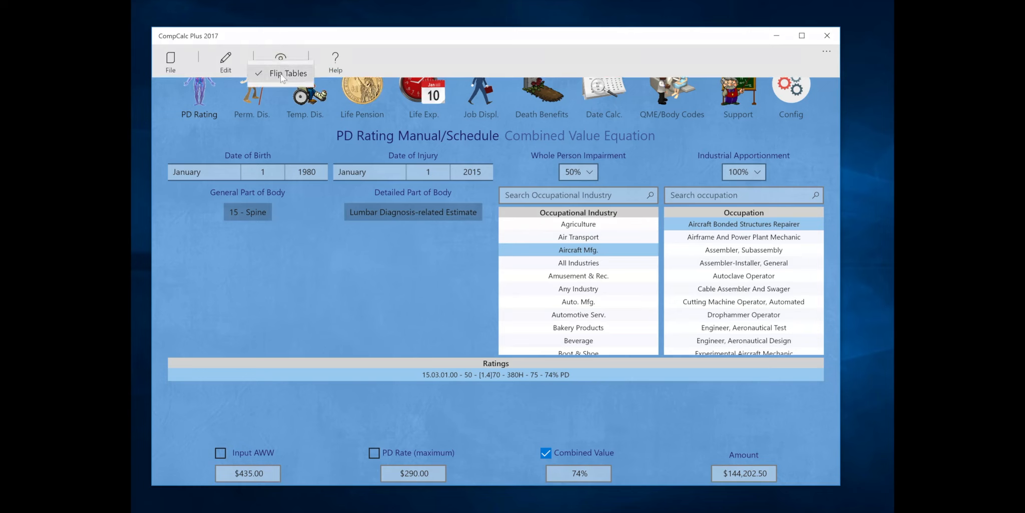
pyautogui.click(282, 73)
pyautogui.click(281, 64)
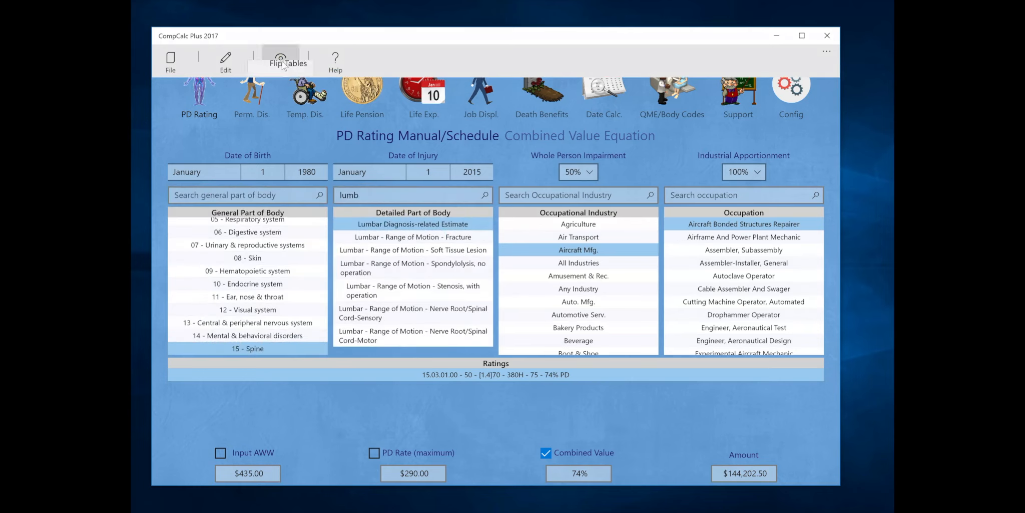
pyautogui.click(280, 73)
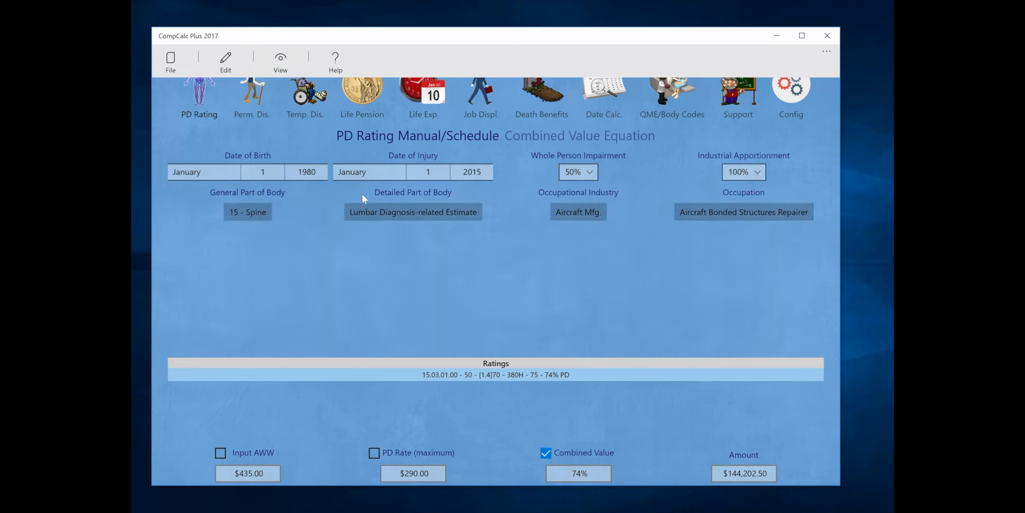
# - Open the Combined Value Equation calculator and set its first permanent disability rating to 16%
pyautogui.click(582, 135)
pyautogui.click(582, 135)
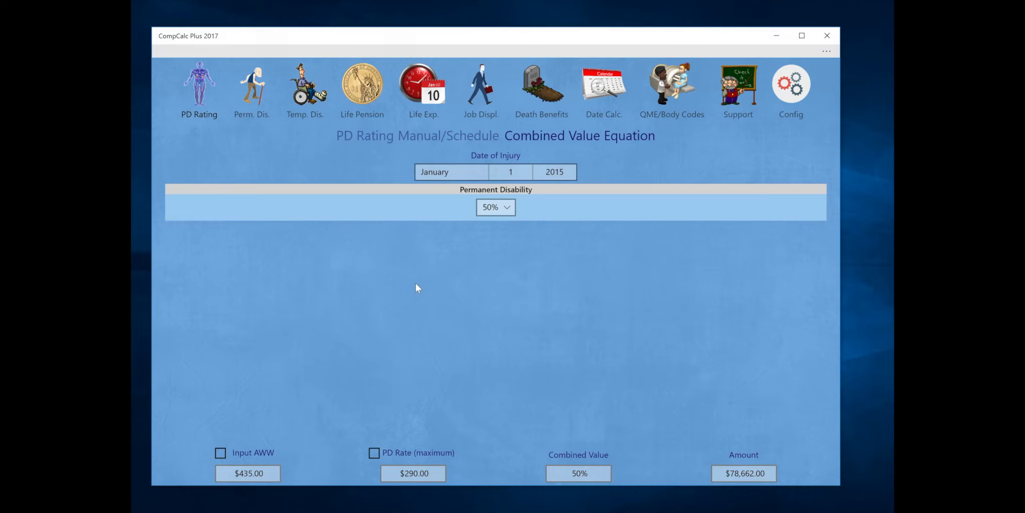
pyautogui.click(210, 53)
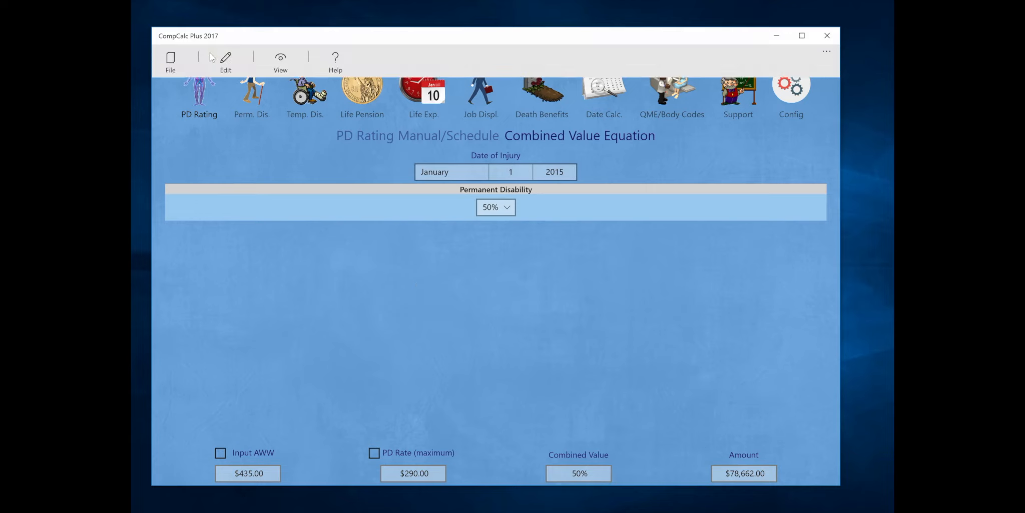
pyautogui.click(309, 159)
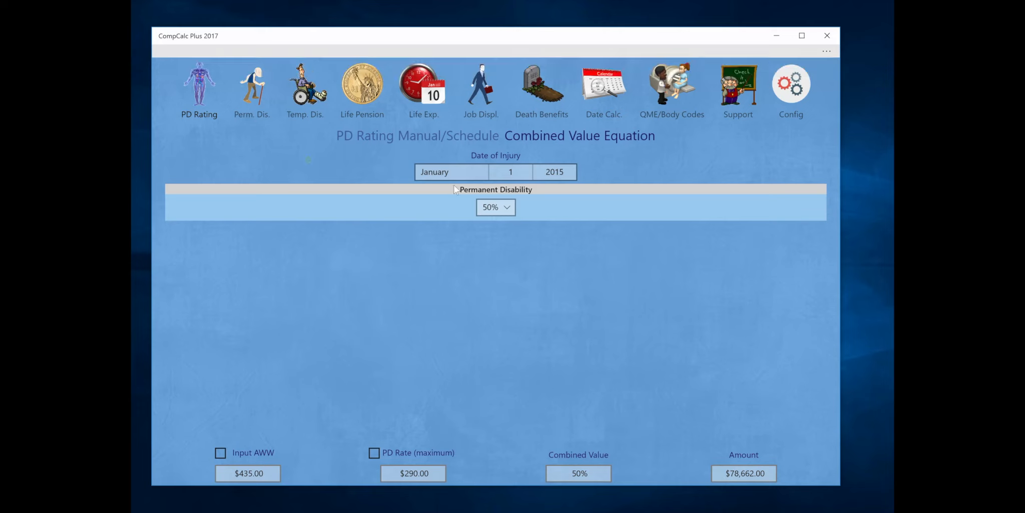
pyautogui.click(508, 210)
pyautogui.scroll(12, 503, 213)
pyautogui.scroll(1, 502, 214)
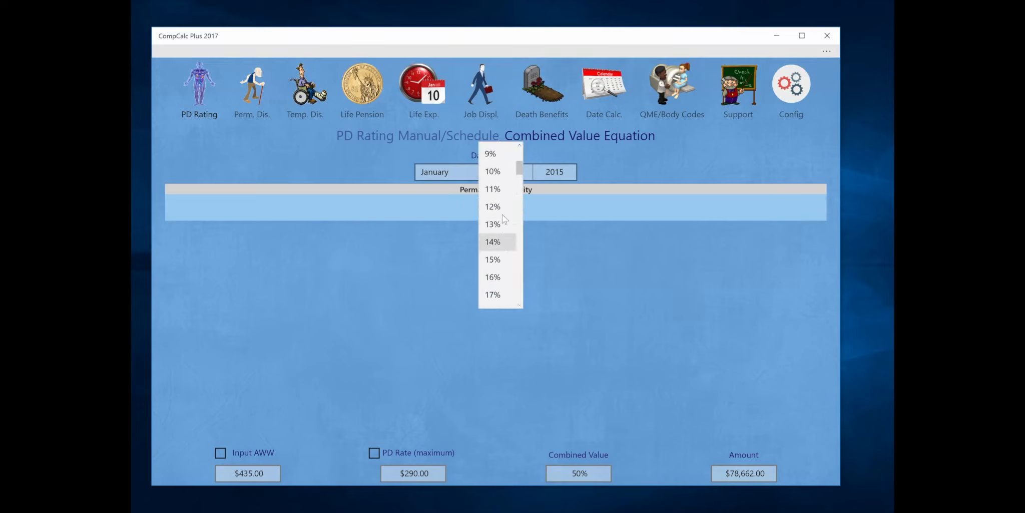
pyautogui.click(491, 281)
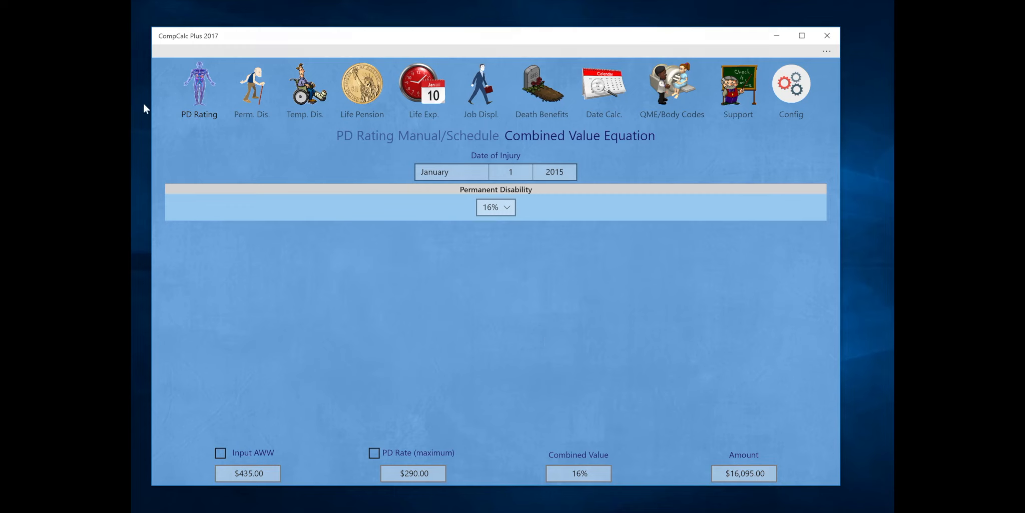
# - Add a second rating to the combined value, try it at 55%, and set it to 32%
pyautogui.click(221, 51)
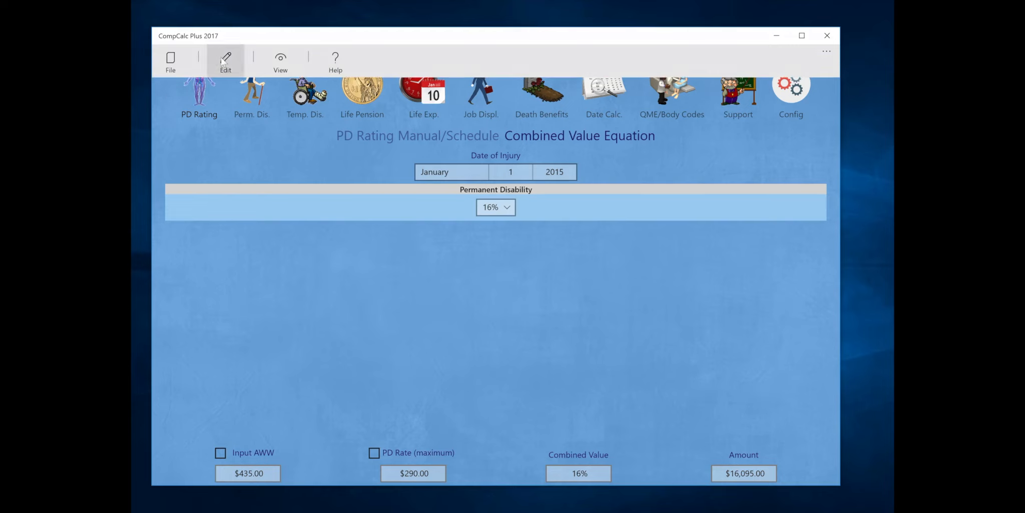
pyautogui.click(222, 62)
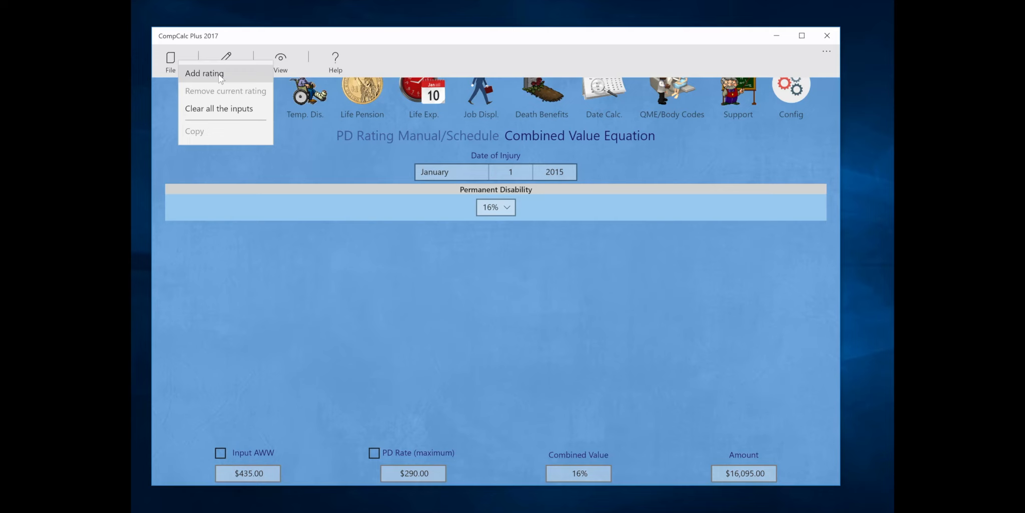
pyautogui.click(219, 75)
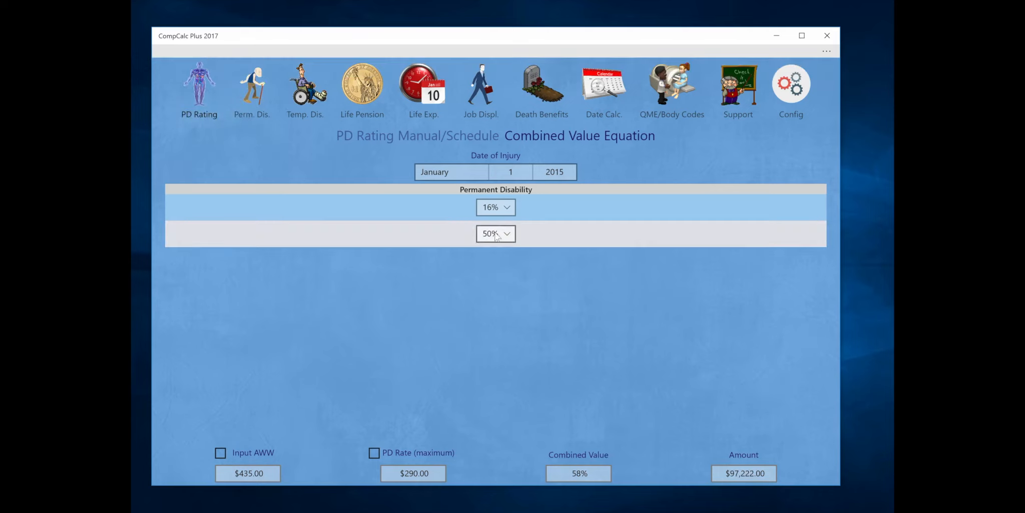
pyautogui.click(495, 234)
pyautogui.click(495, 322)
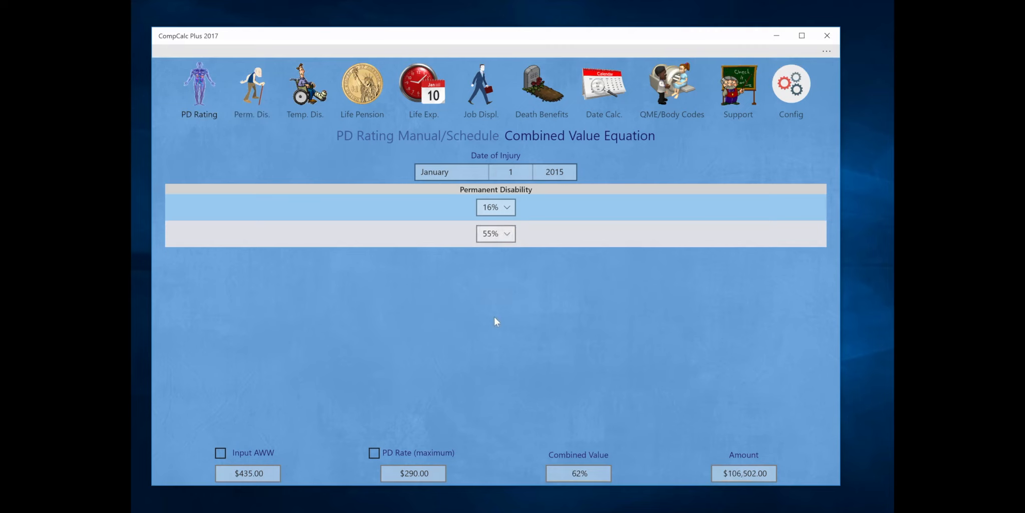
pyautogui.click(494, 239)
pyautogui.scroll(7, 494, 201)
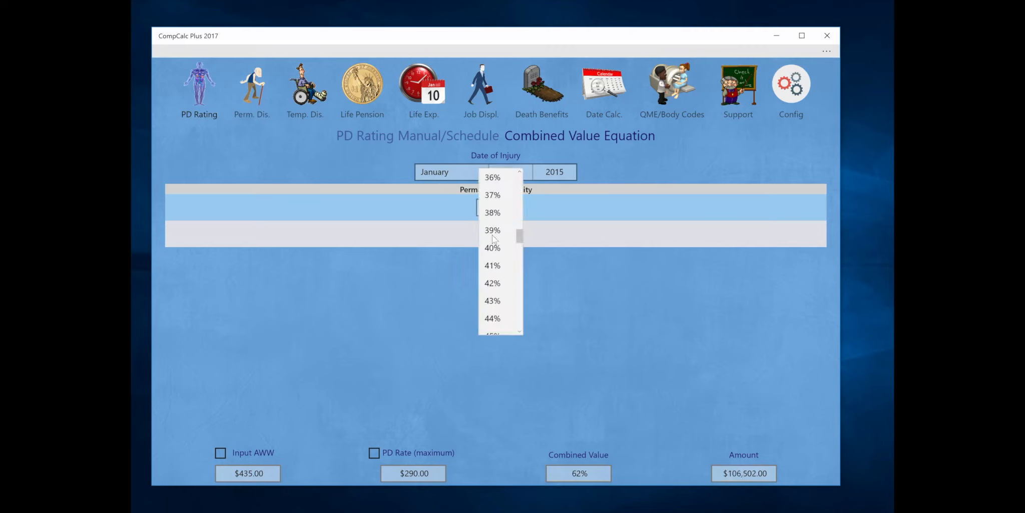
pyautogui.scroll(1, 493, 210)
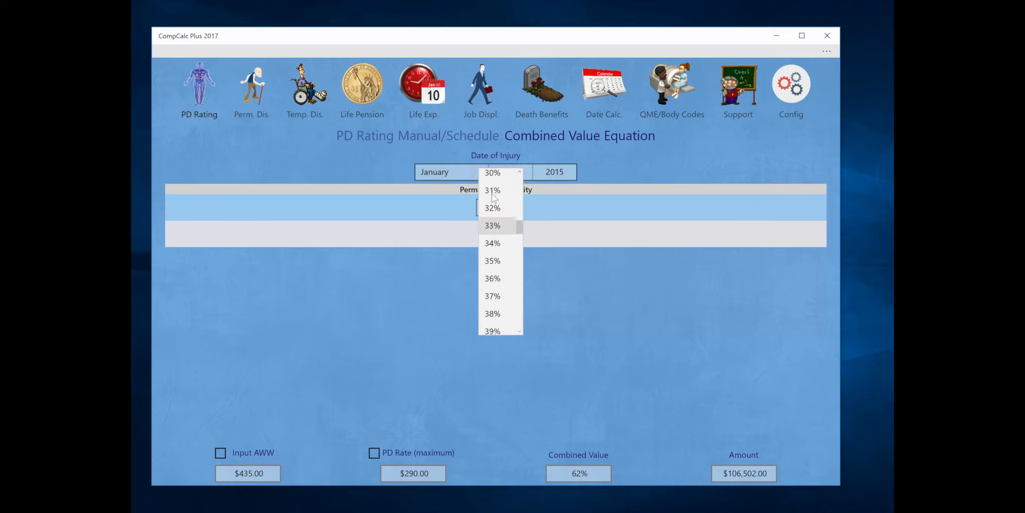
pyautogui.click(490, 209)
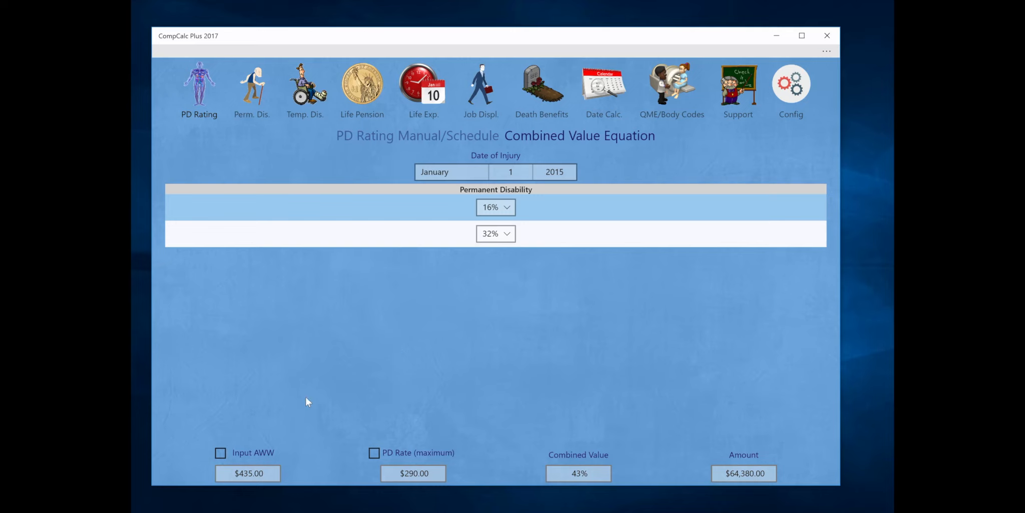
# - Enable a custom average weekly wage for the combined value and set it to $300
pyautogui.click(220, 453)
pyautogui.click(266, 474)
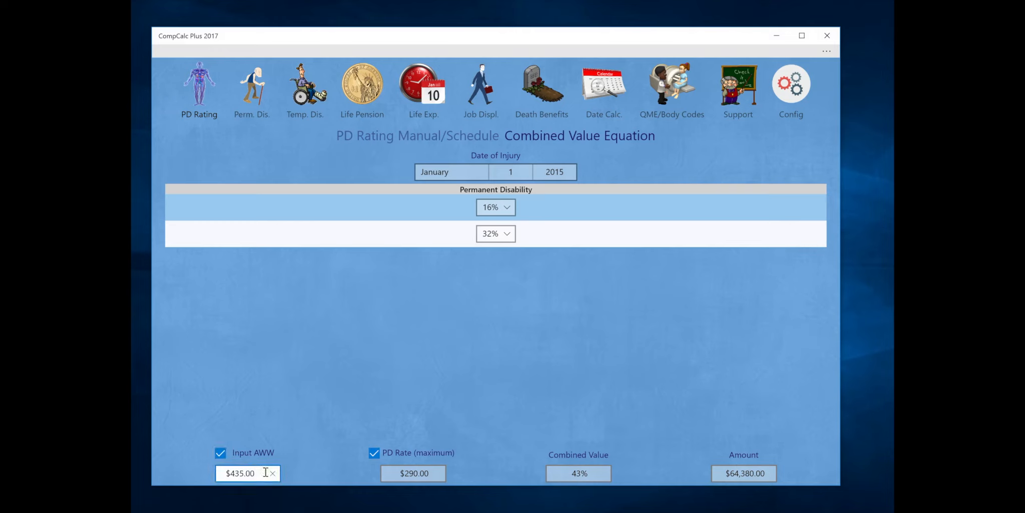
pyautogui.press('BackSpace')
pyautogui.press('BackSpace')
pyautogui.press('BackSpace')
pyautogui.press('BackSpace')
pyautogui.press('BackSpace')
pyautogui.press('BackSpace')
pyautogui.press('BackSpace')
pyautogui.write('300')
pyautogui.press('Return')
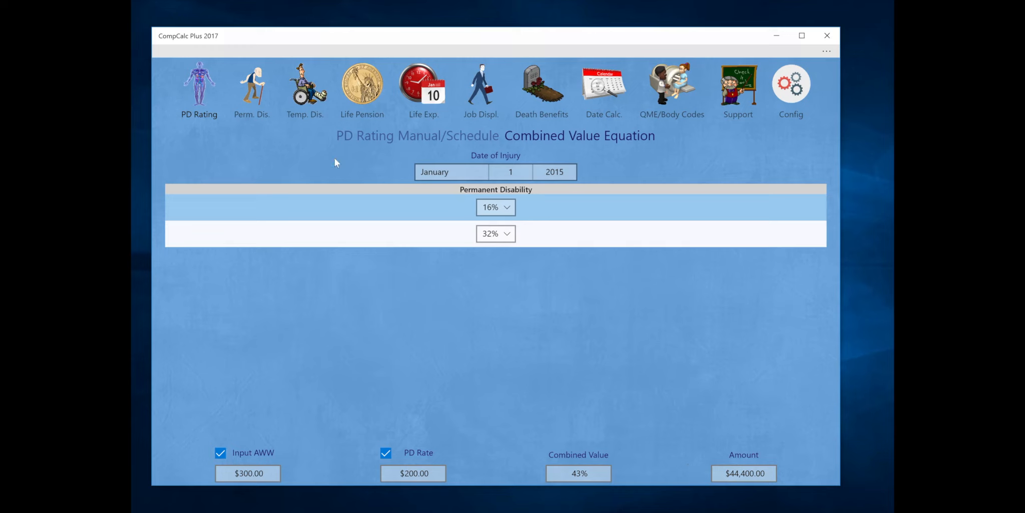
# - View the temporary disability page and its Date Calculator, and switch to the life pension Present Value calculator
pyautogui.click(307, 99)
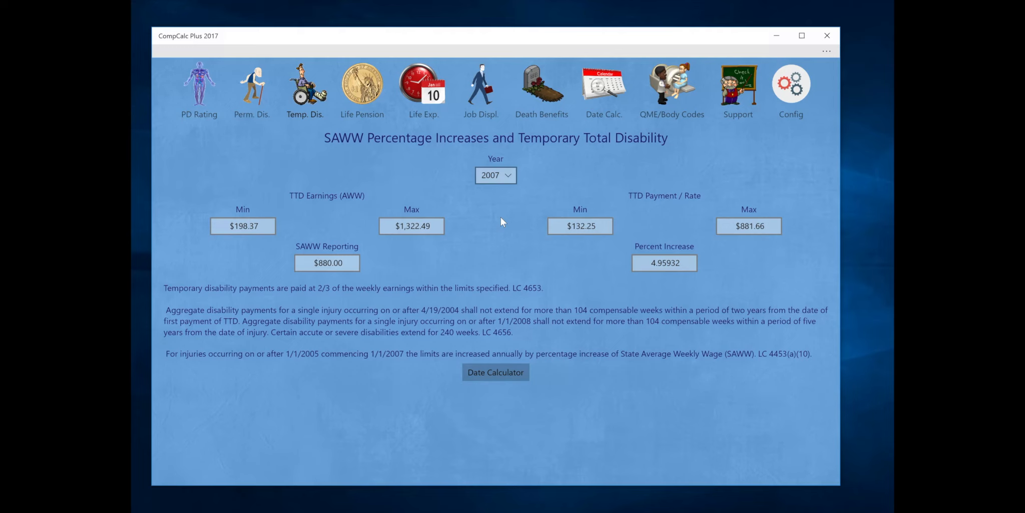
pyautogui.click(492, 372)
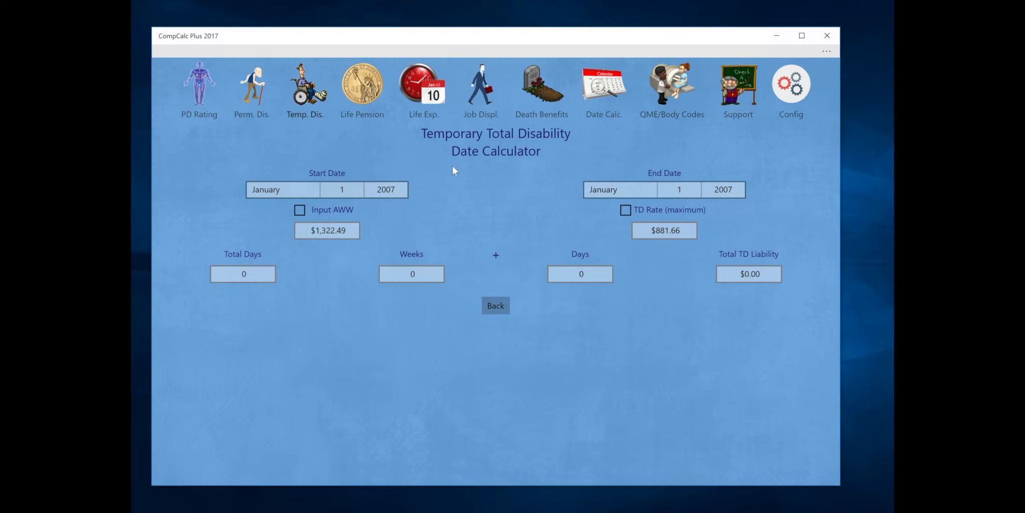
pyautogui.click(360, 91)
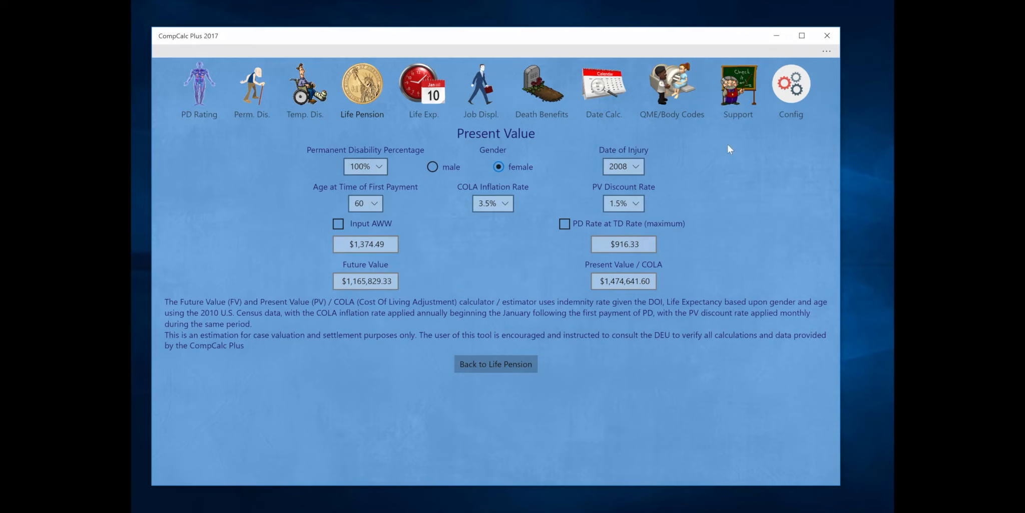
# - View the Support & Training page and the Configuration settings, and return to Support & Training
pyautogui.click(735, 95)
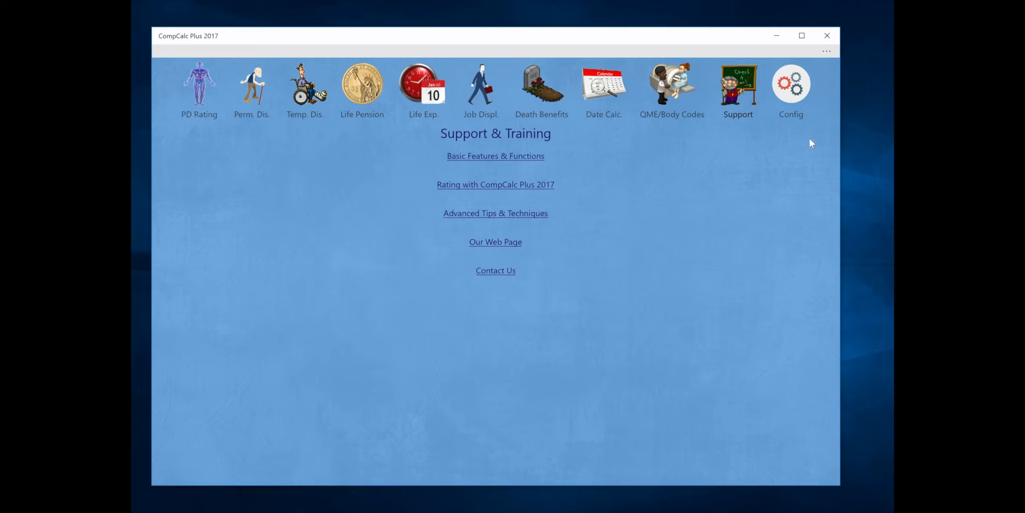
pyautogui.click(791, 84)
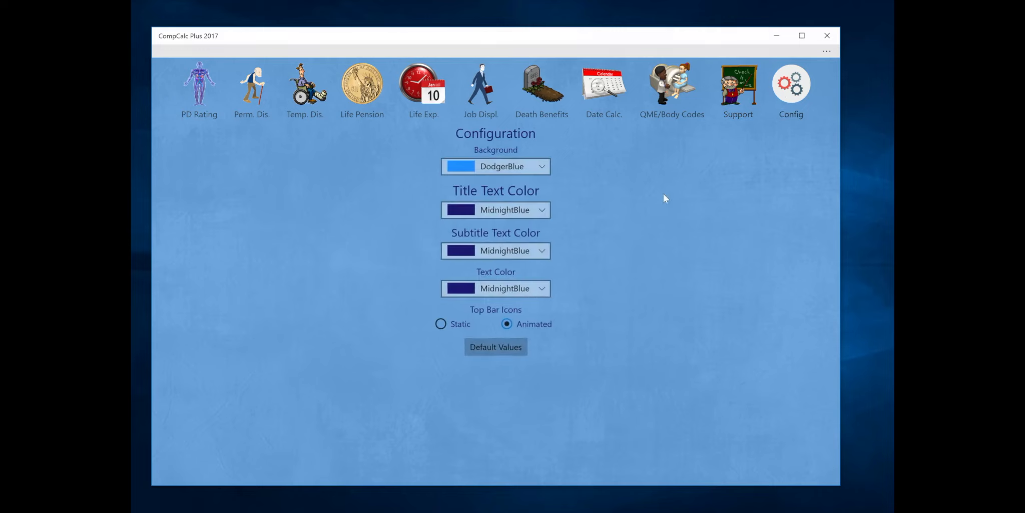
pyautogui.click(722, 99)
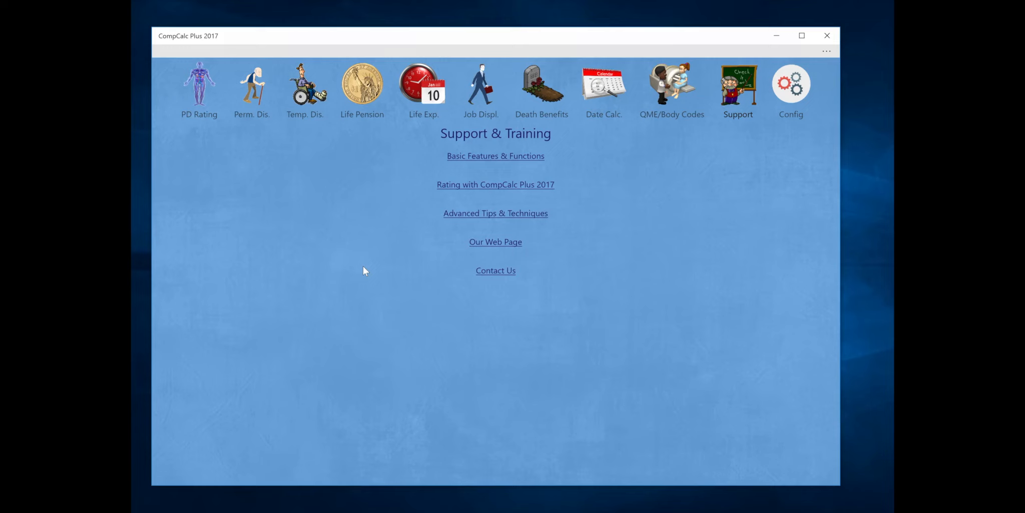
pyautogui.click(165, 51)
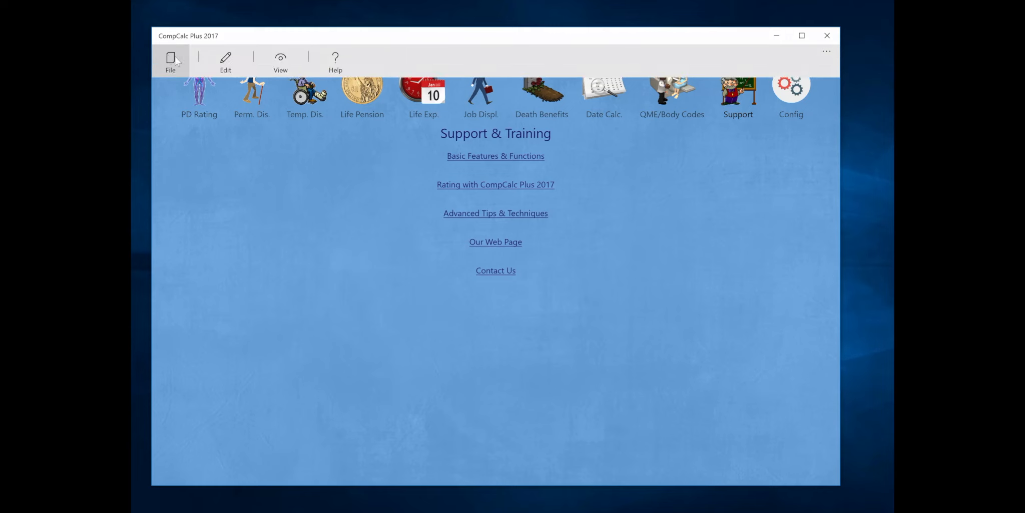
pyautogui.click(176, 61)
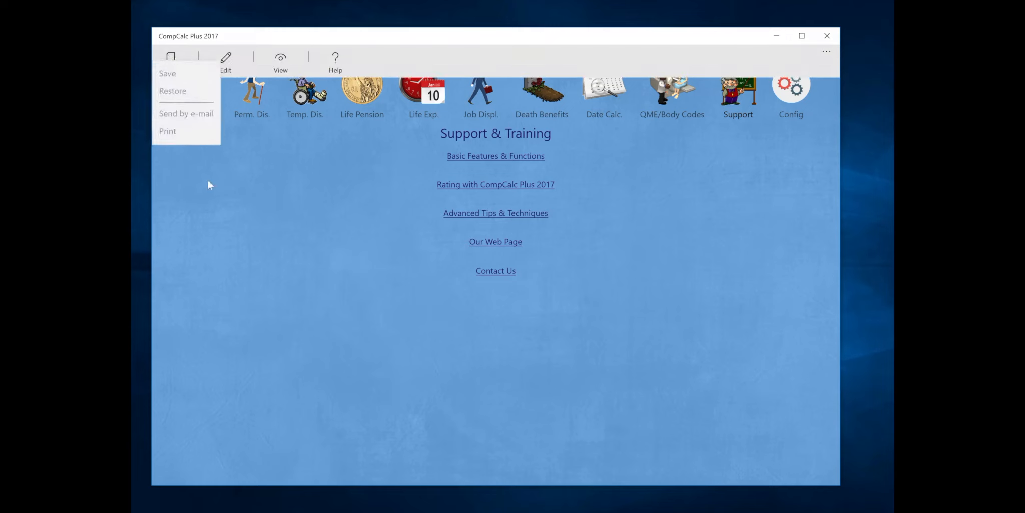
pyautogui.click(194, 200)
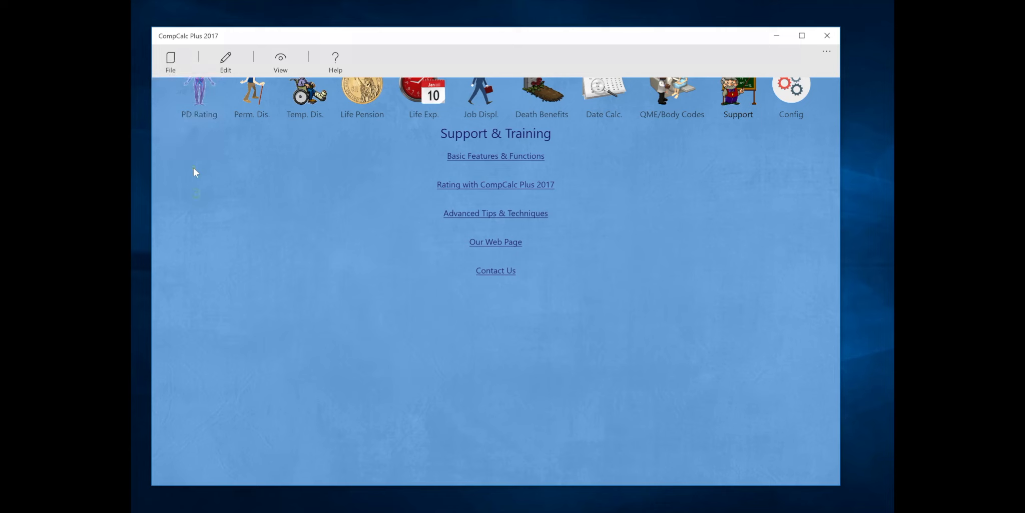
# - From the PD Rating Manual/Schedule calculator, generate an e-mail draft of the applicant's ratings with the existing report details, and close the mail window unsent
pyautogui.click(198, 96)
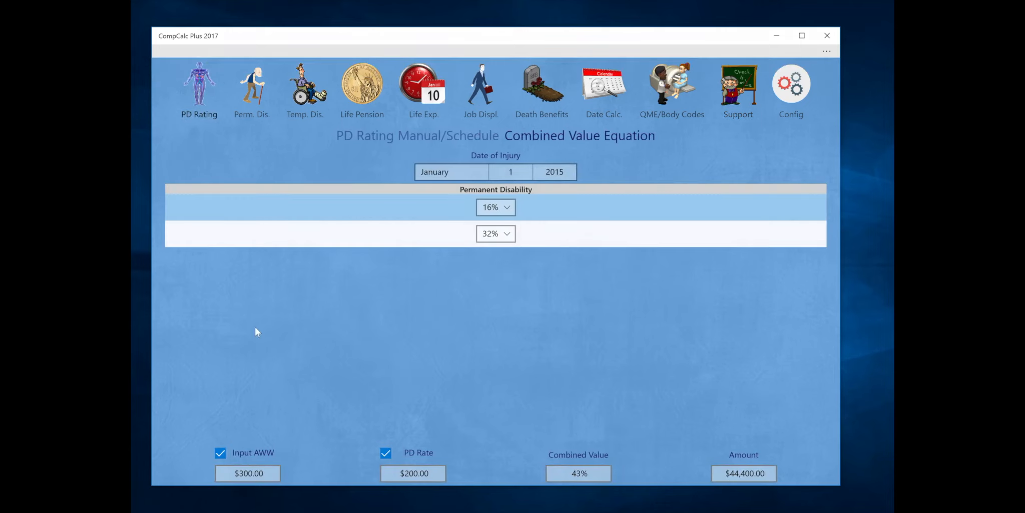
pyautogui.click(426, 135)
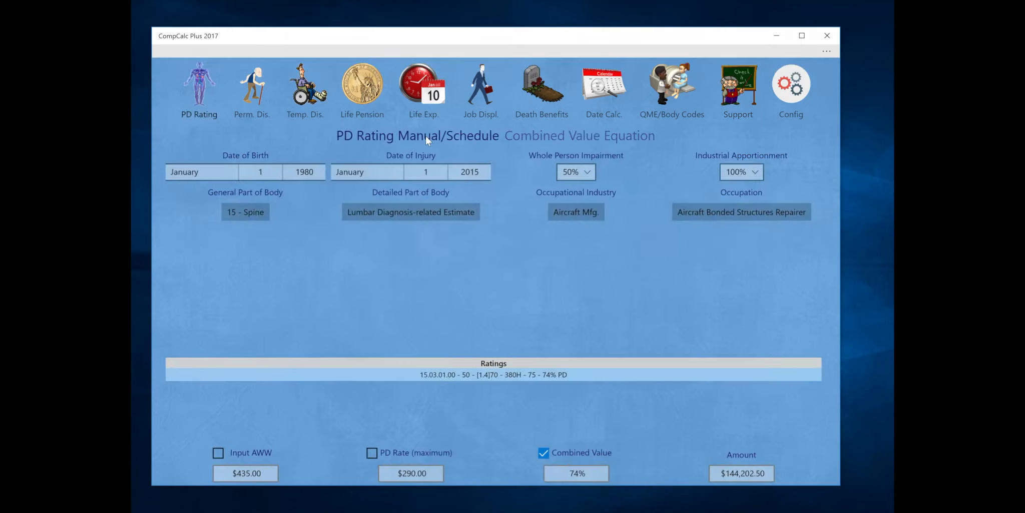
pyautogui.click(165, 48)
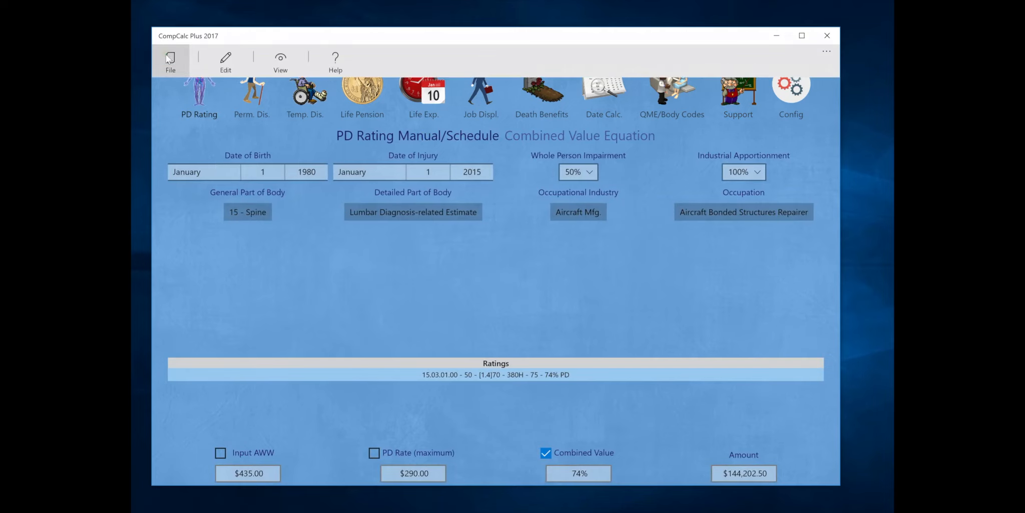
pyautogui.click(171, 56)
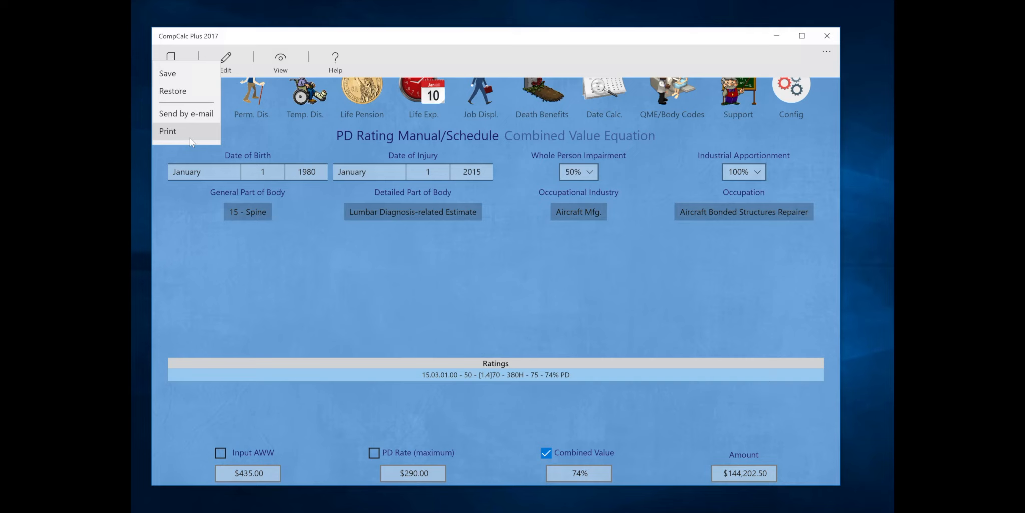
pyautogui.click(170, 114)
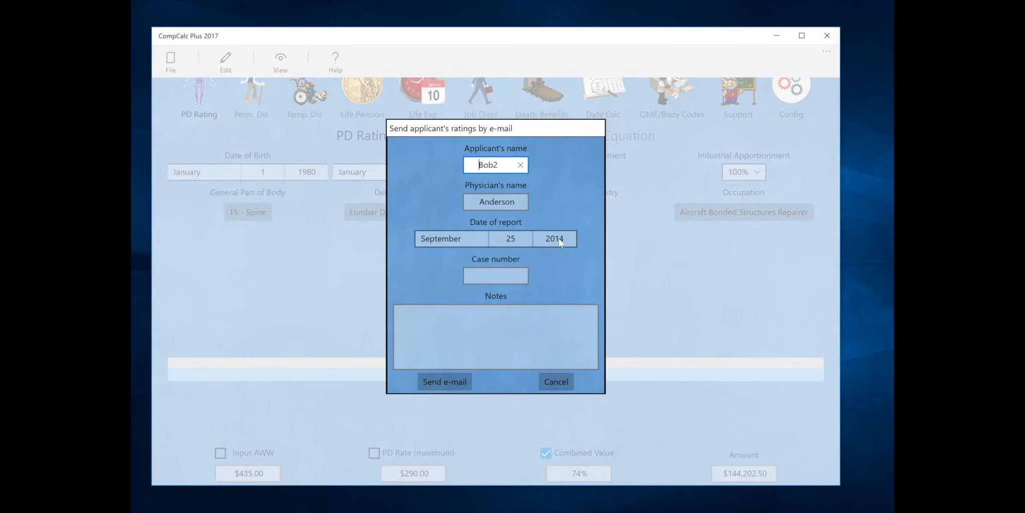
pyautogui.click(455, 376)
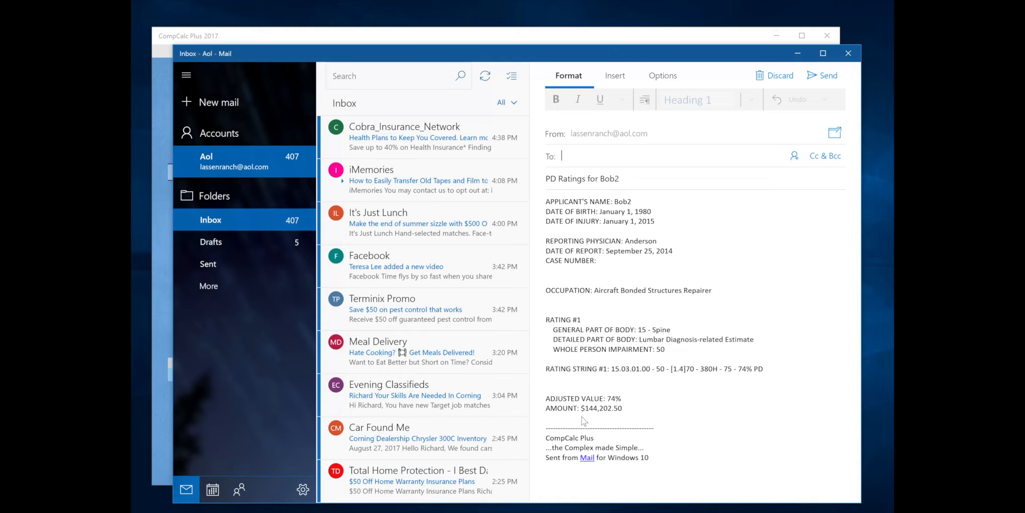
pyautogui.click(848, 53)
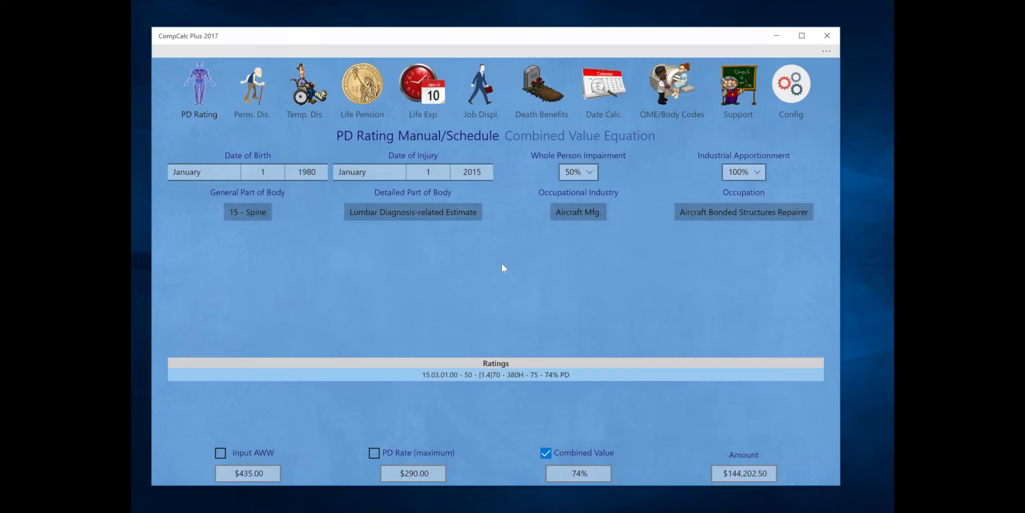